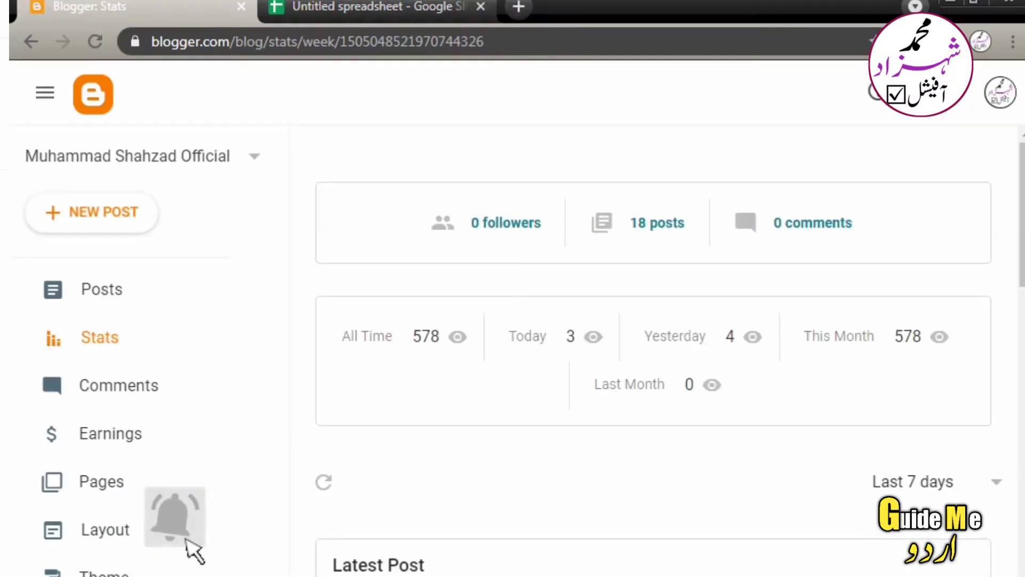
- Close the Blogger page and open youtube.com in a new browser tab
key("ctrl+w")
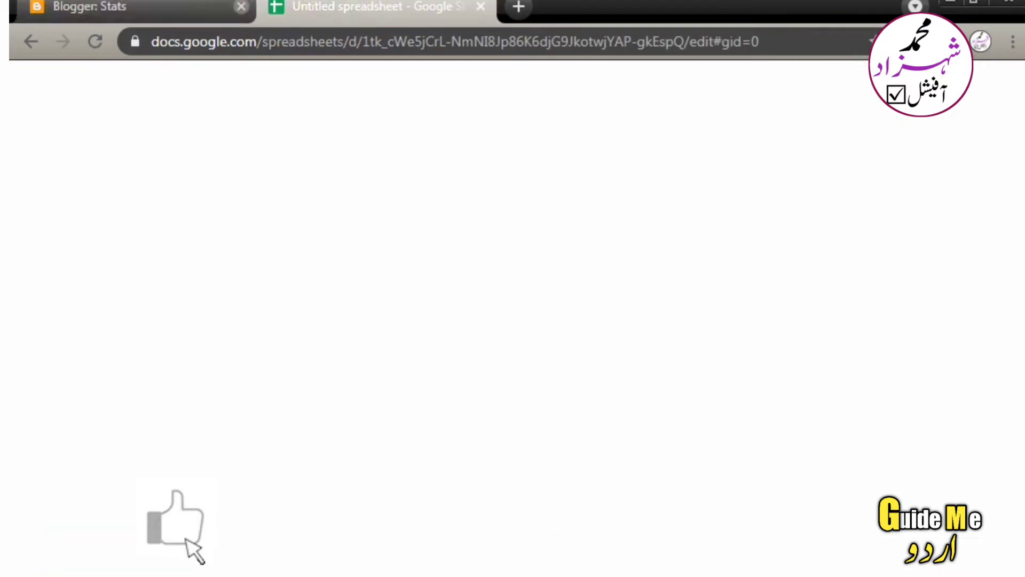
key("ctrl+t")
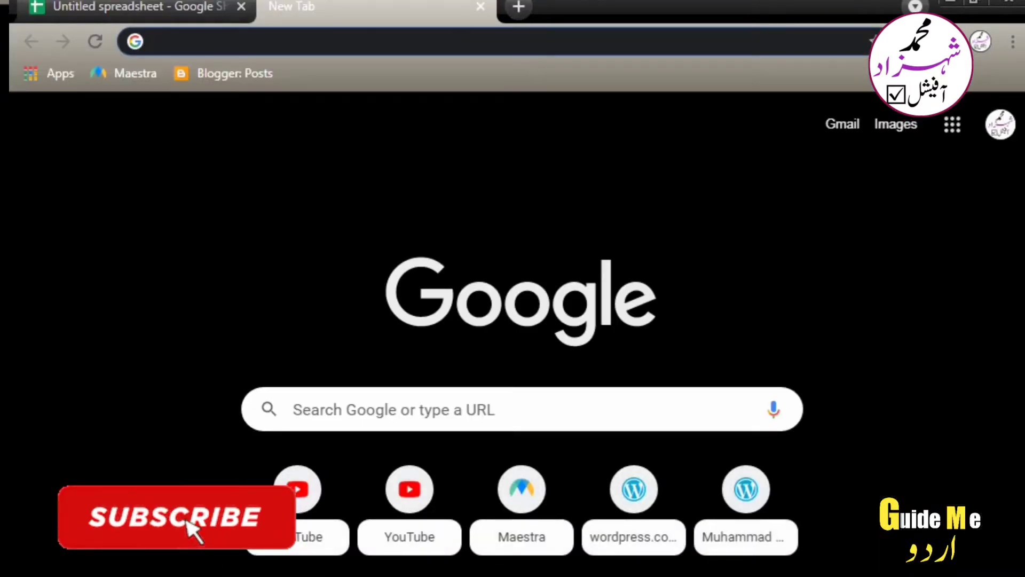
type("youtube.com")
key("Return")
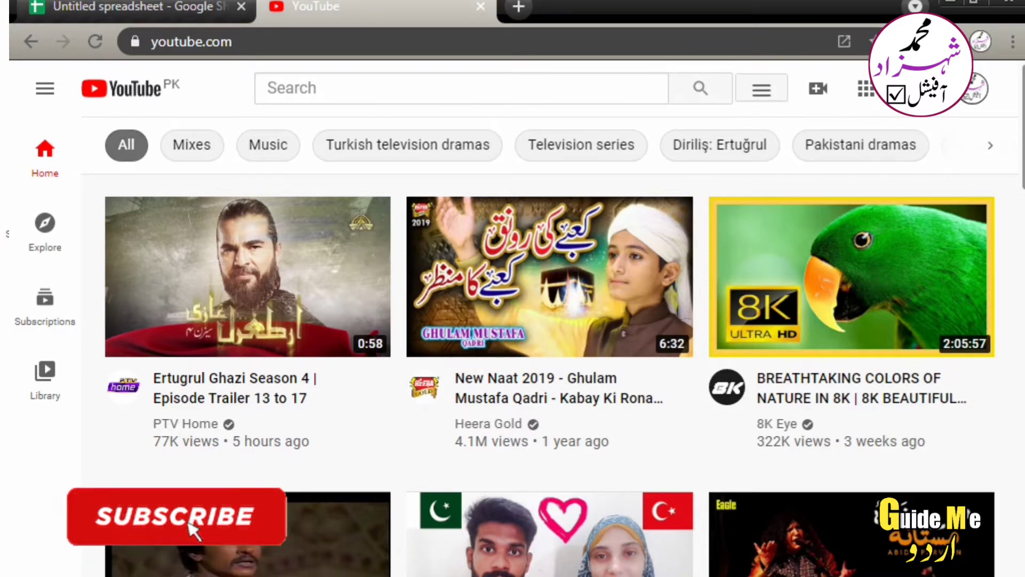
- Open the YouTube Studio details page of the uploaded video about saving YouTube videos in the gallery
left_click(45, 88)
left_click(119, 374)
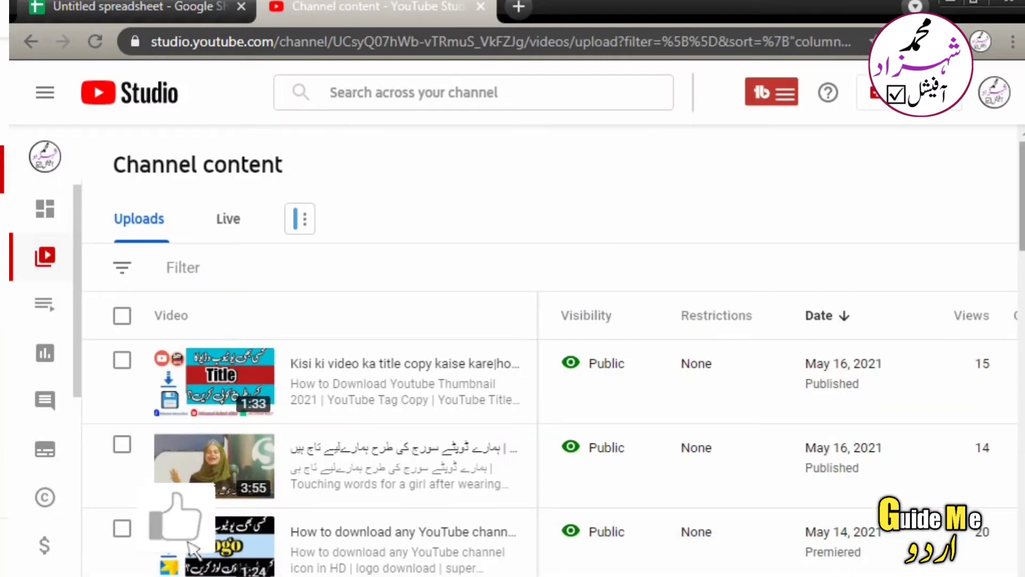
scroll(191, 547, "down", 10)
scroll(222, 566, "down", 15)
scroll(192, 529, "down", 4)
scroll(186, 532, "down", 10)
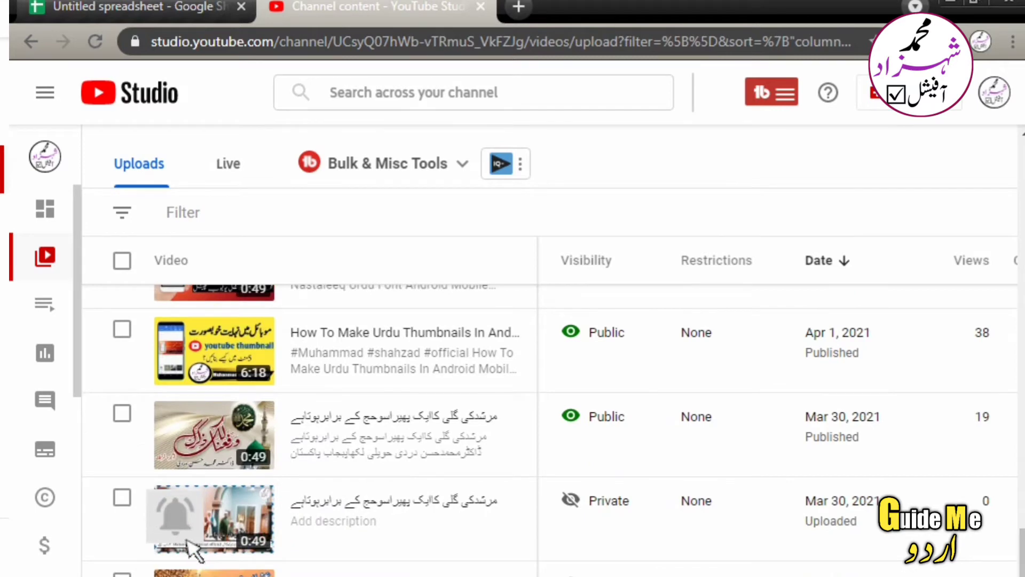
left_click(189, 546)
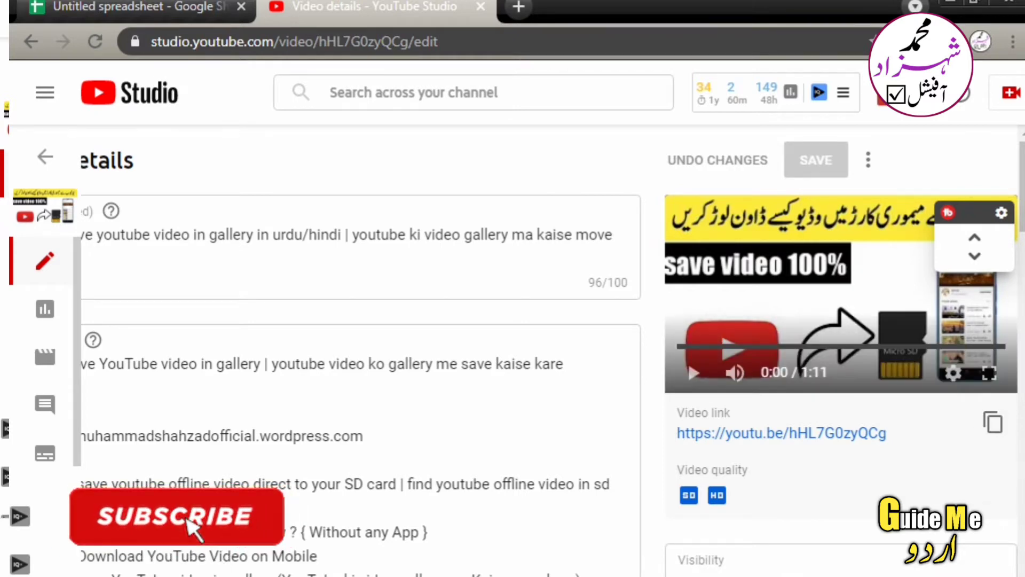
- Open the maestrasuite.com website in a new browser tab and get started with its free captioning app
key("ctrl+t")
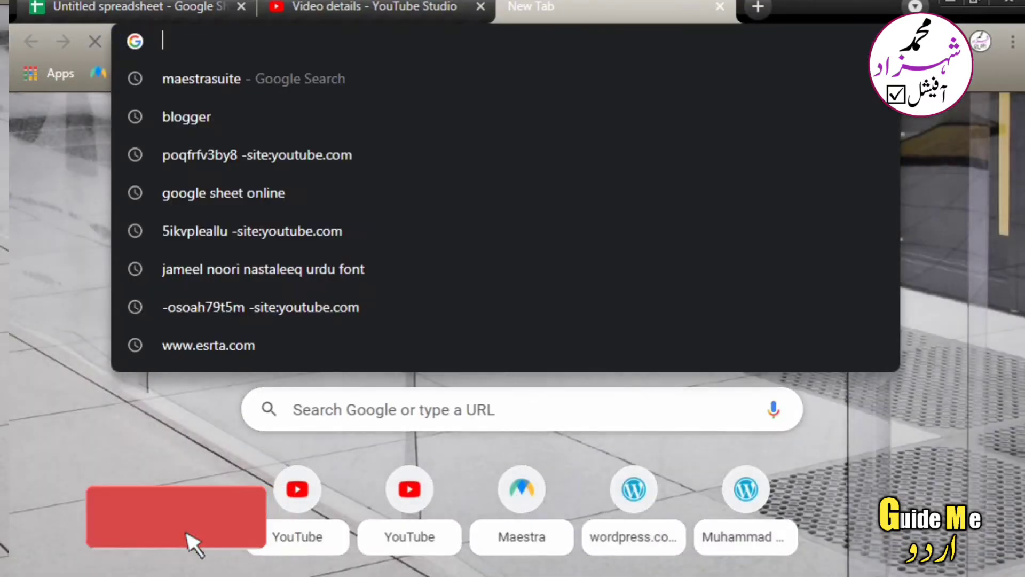
type("www")
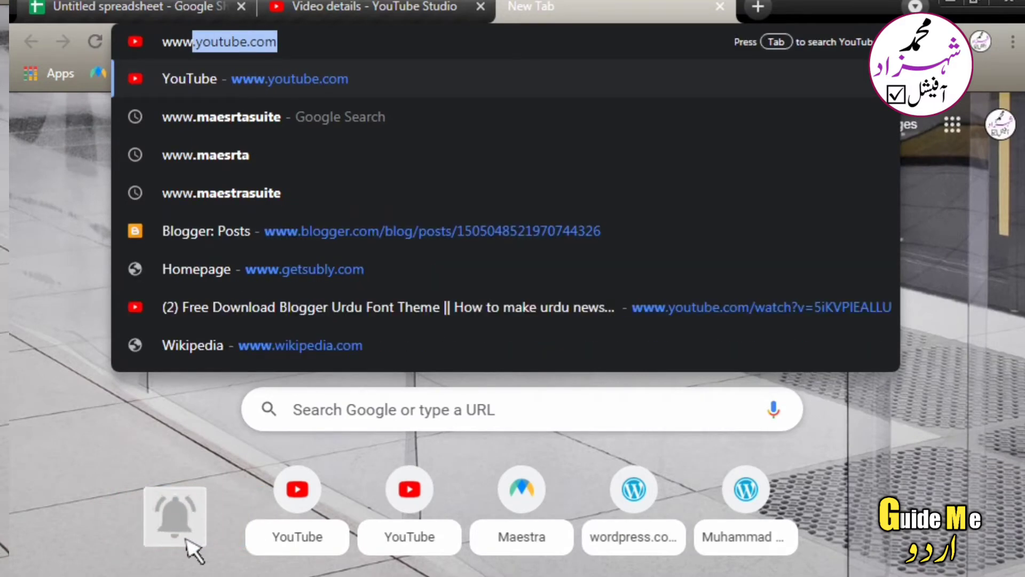
type(".")
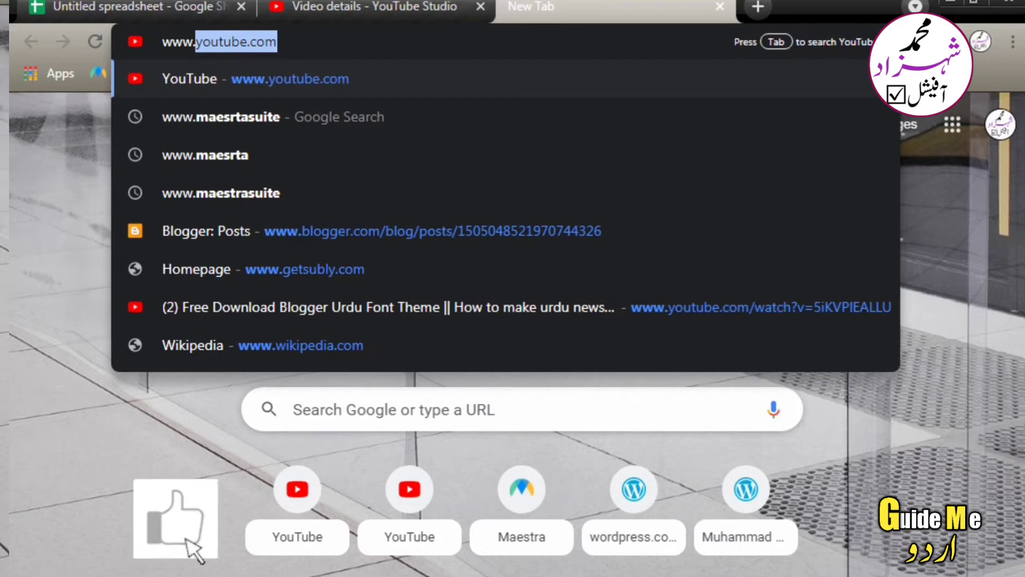
type("maesrtasuite")
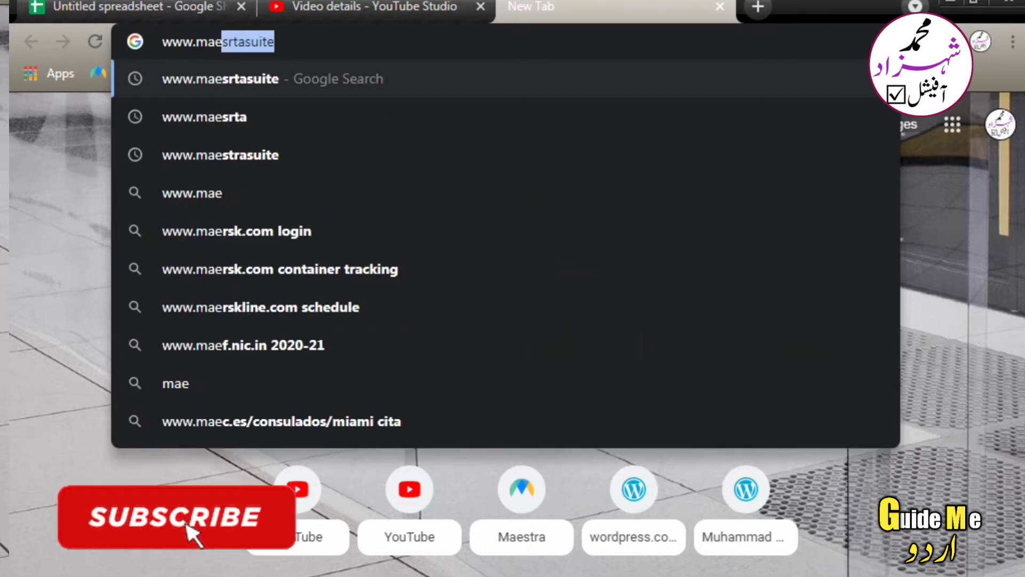
key("Return")
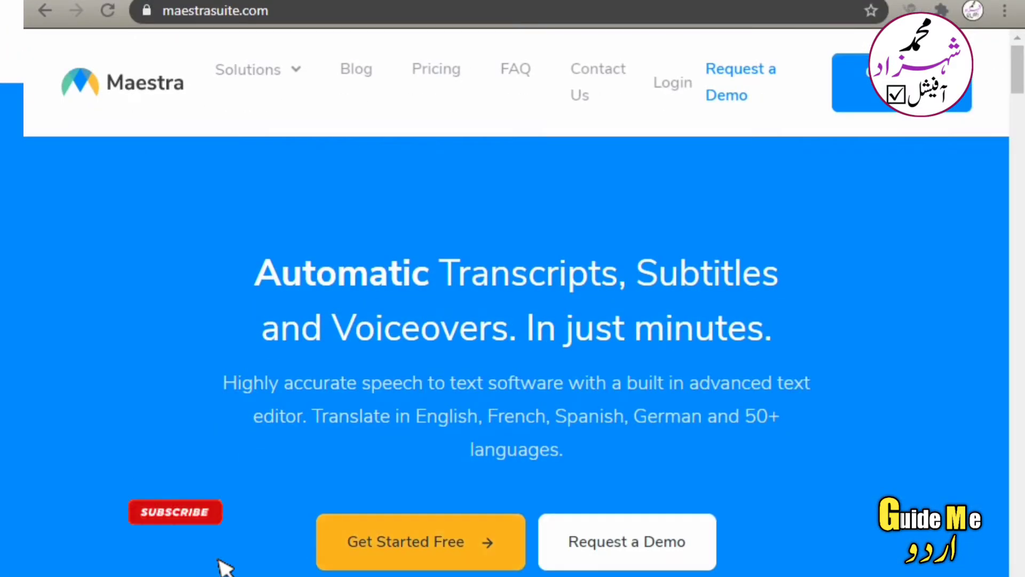
left_click(416, 565)
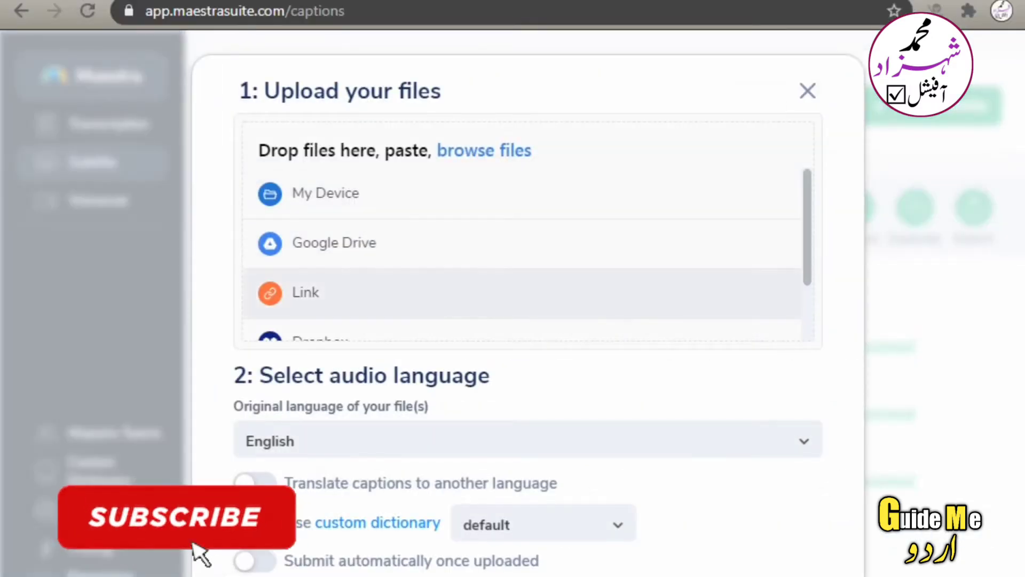
- Import the video into the subtitle upload from its copied YouTube link
left_click(320, 292)
right_click(454, 254)
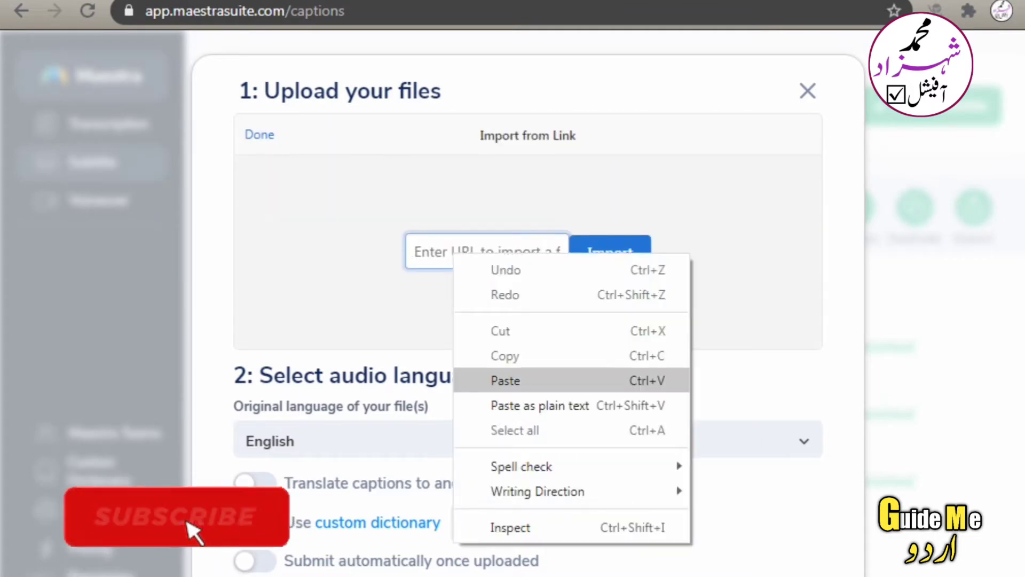
left_click(505, 380)
key("Tab")
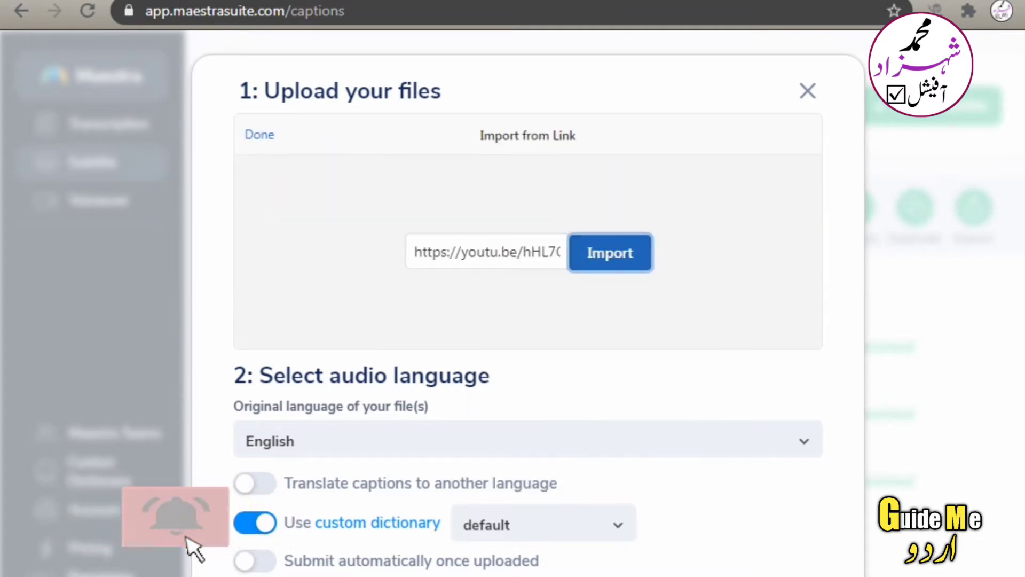
- Set the original language of the uploaded file to Urdu (Pakistan)
left_click(527, 440)
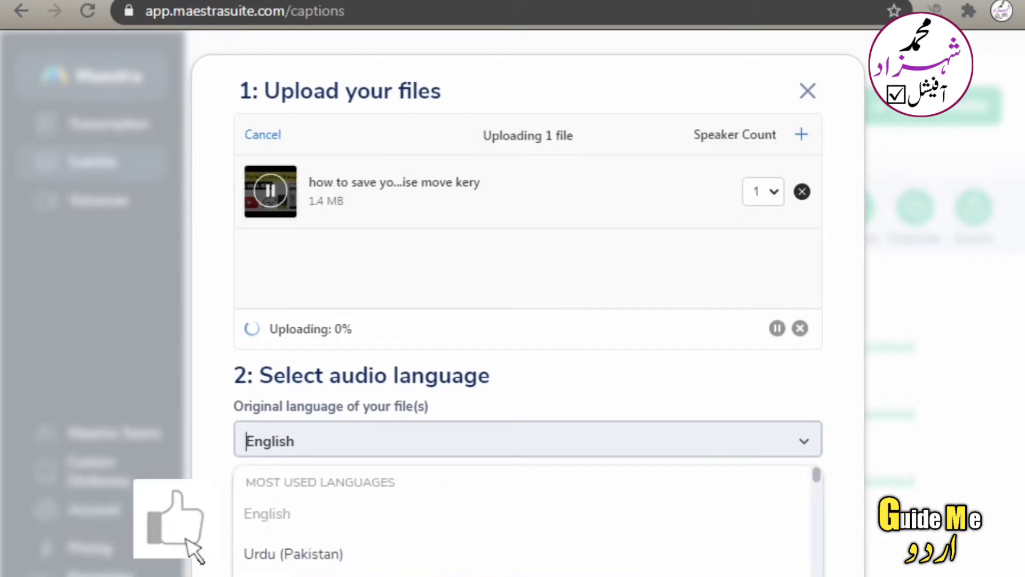
type("urdu")
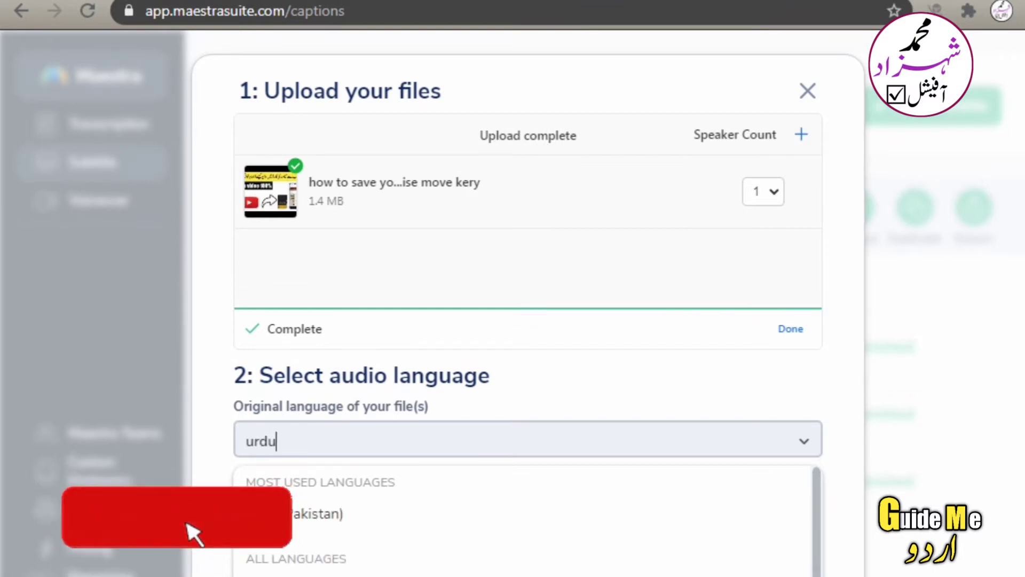
left_click(528, 439)
left_click(528, 439)
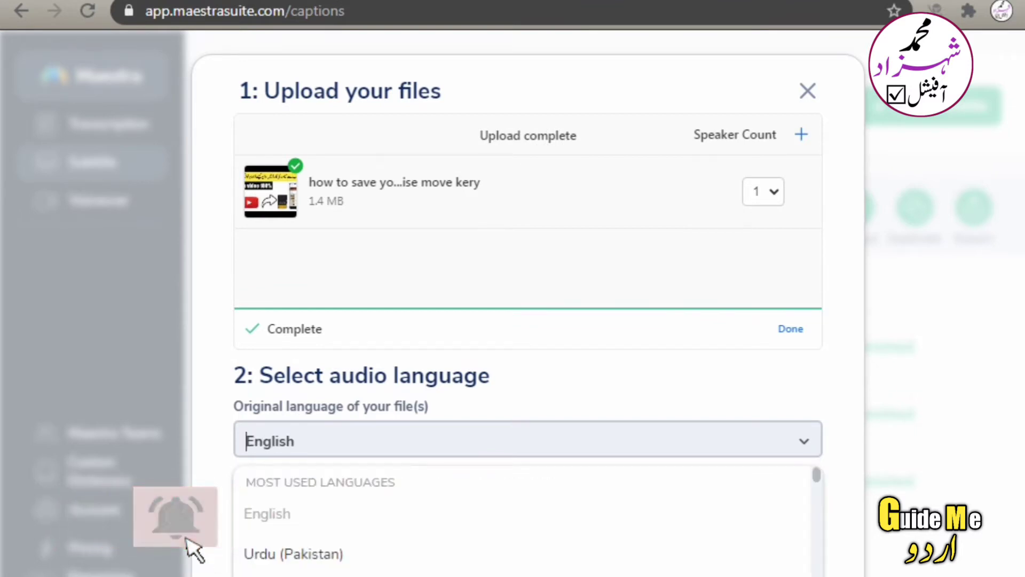
left_click(294, 554)
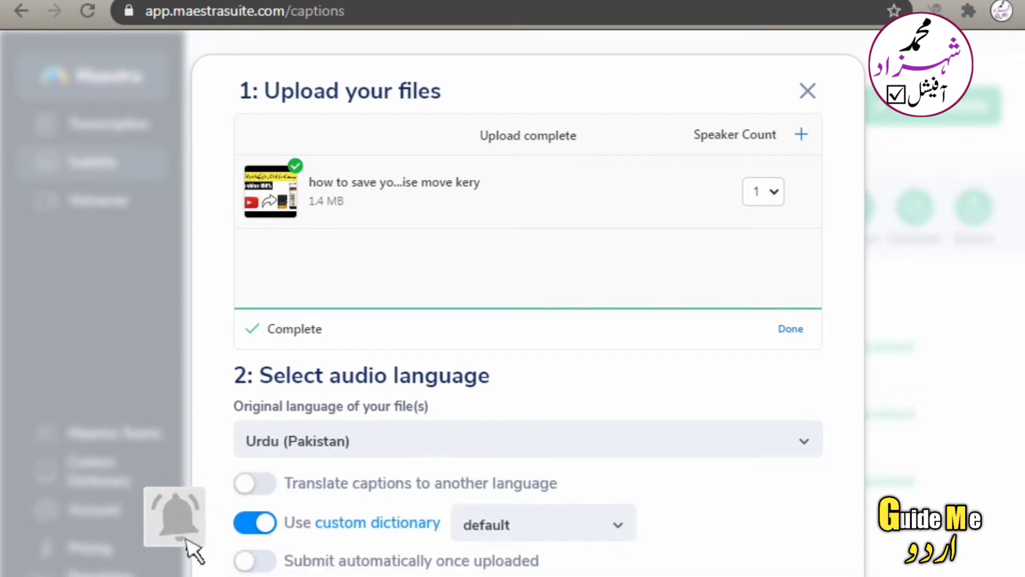
- Enable translation of the captions to another language and choose English as the target language
left_click(255, 483)
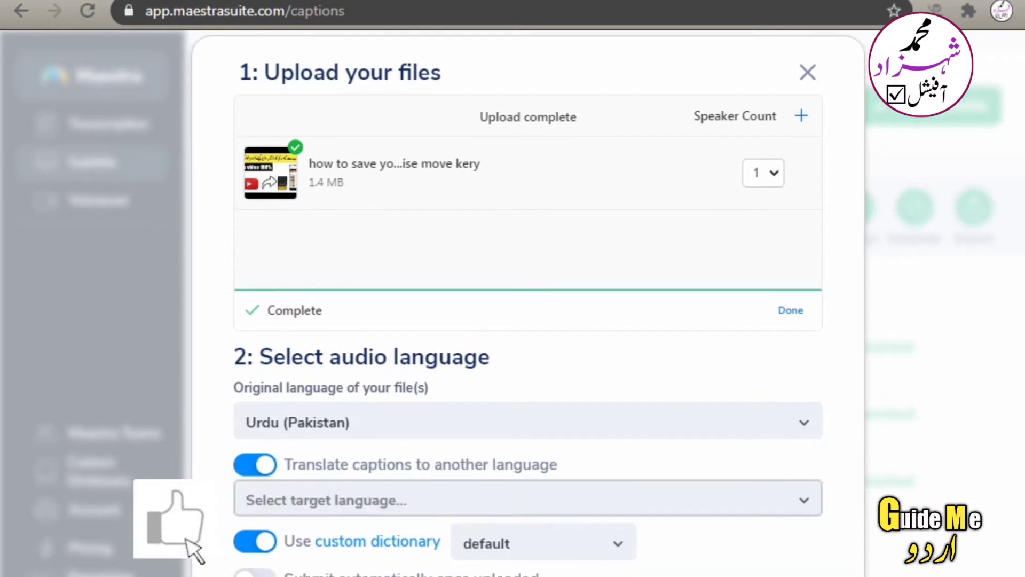
left_click(527, 500)
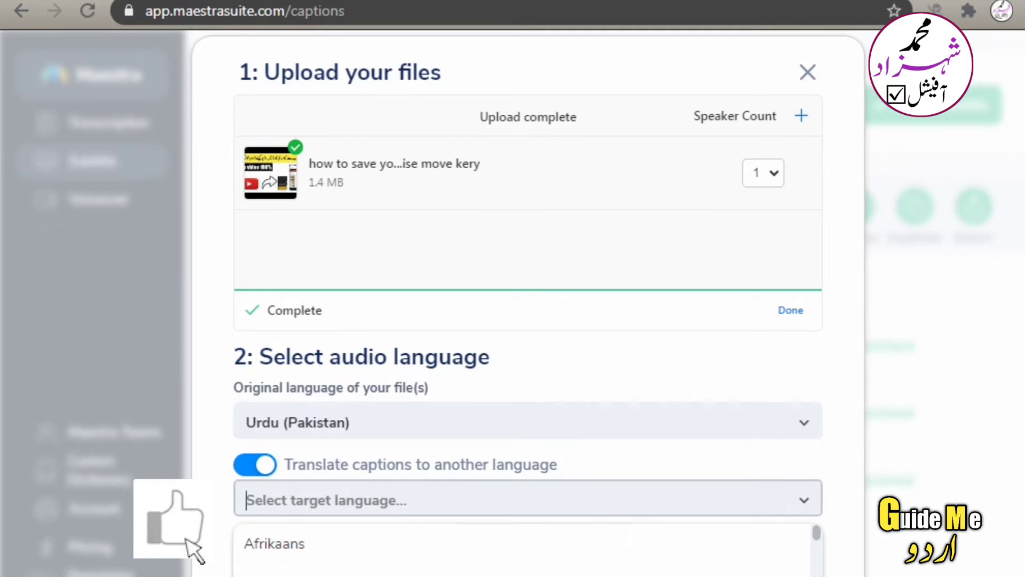
type("e")
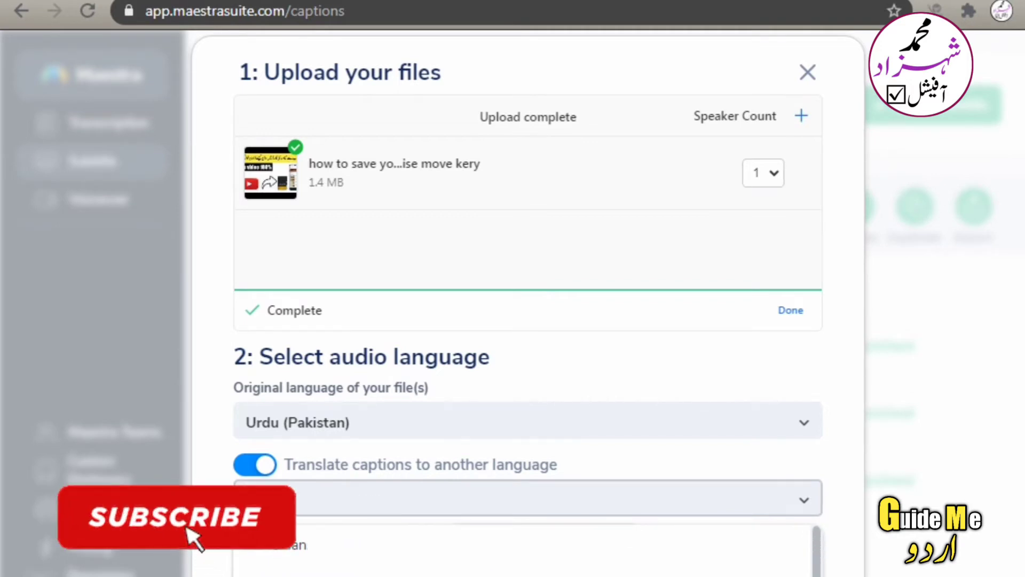
type("ng")
left_click(269, 576)
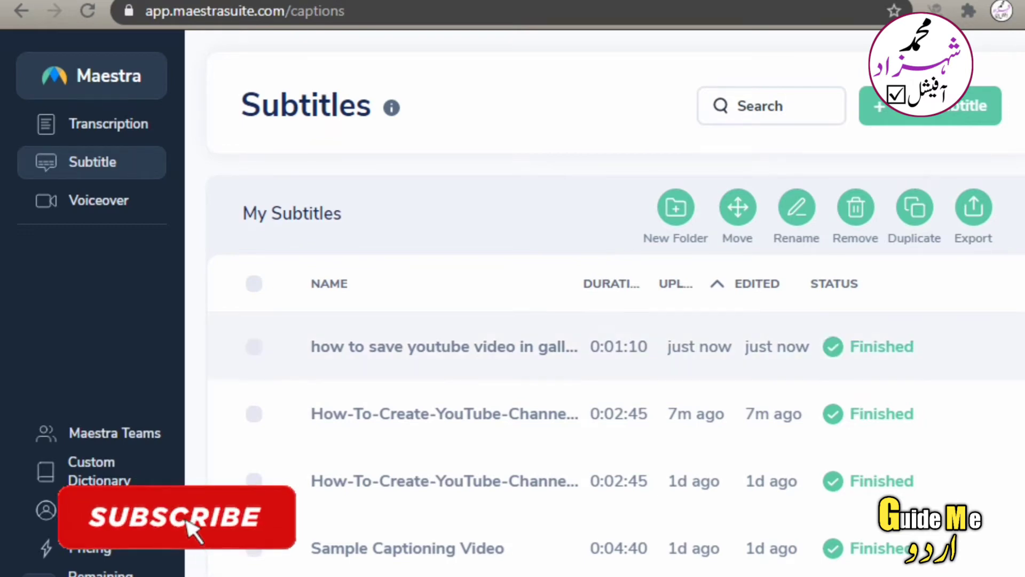
- Open the finished subtitles of the gallery video and play several parts of it to check the English captions
left_click(445, 346)
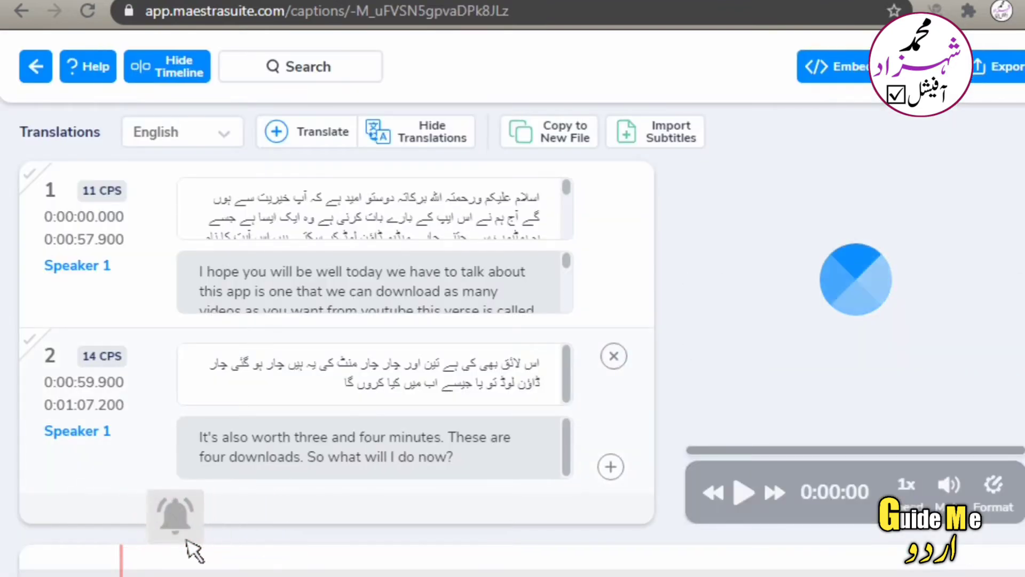
left_click(744, 439)
left_click(782, 397)
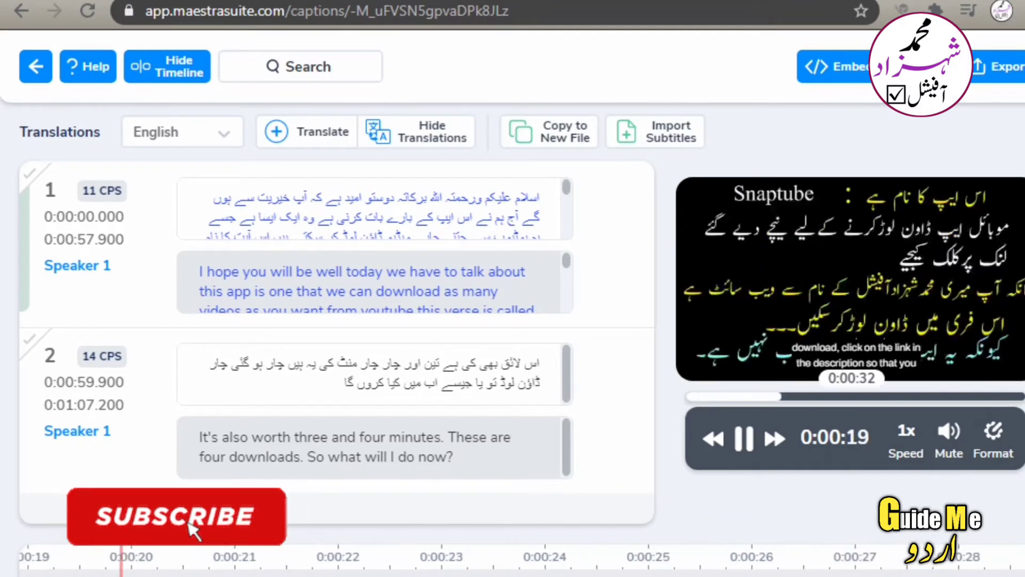
left_click(845, 397)
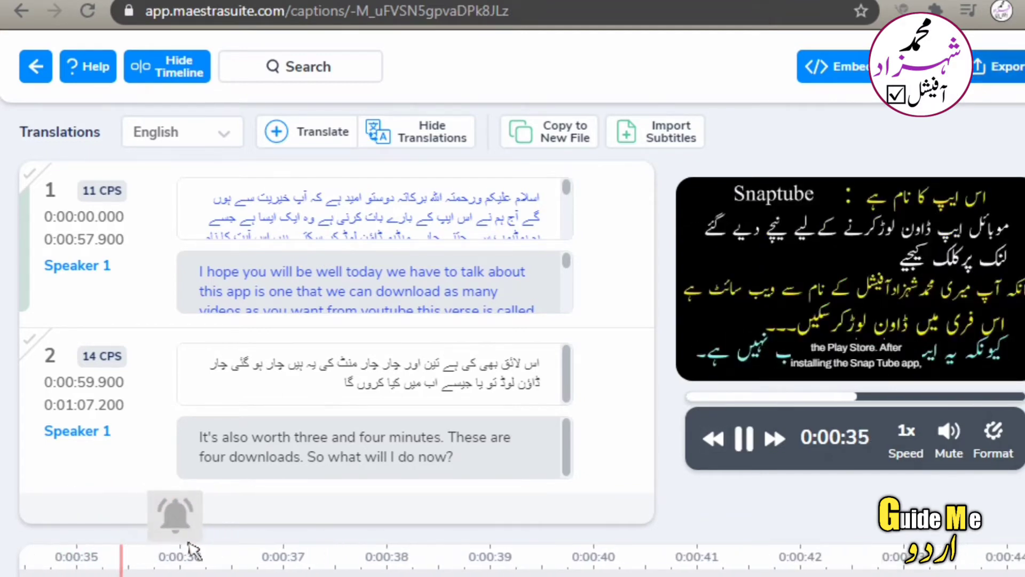
- Export the subtitles and open the gallery video's zip archive from the Downloads folder
left_click(1007, 67)
left_click(747, 353)
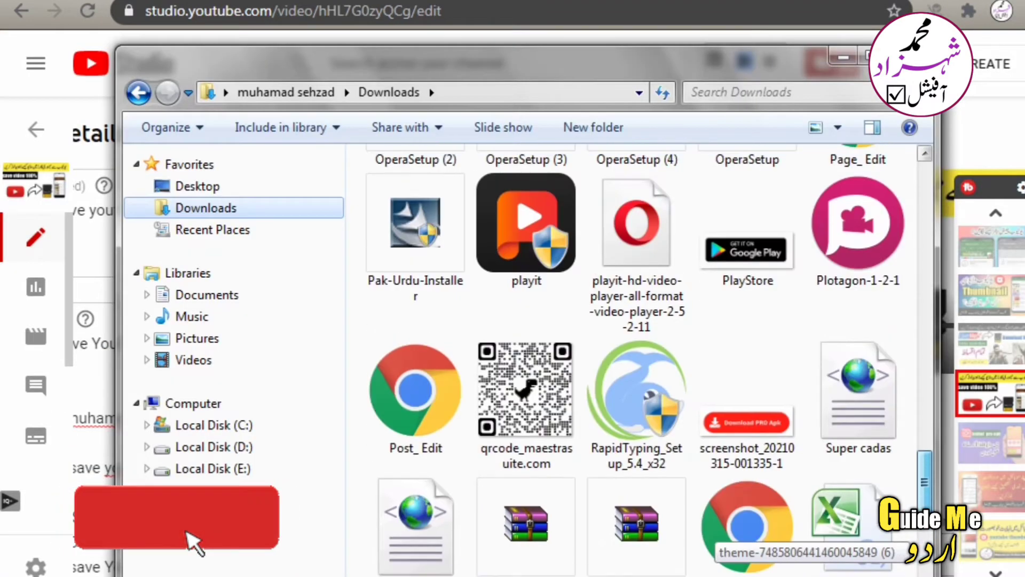
scroll(641, 341, "up", 1)
scroll(193, 548, "up", 3)
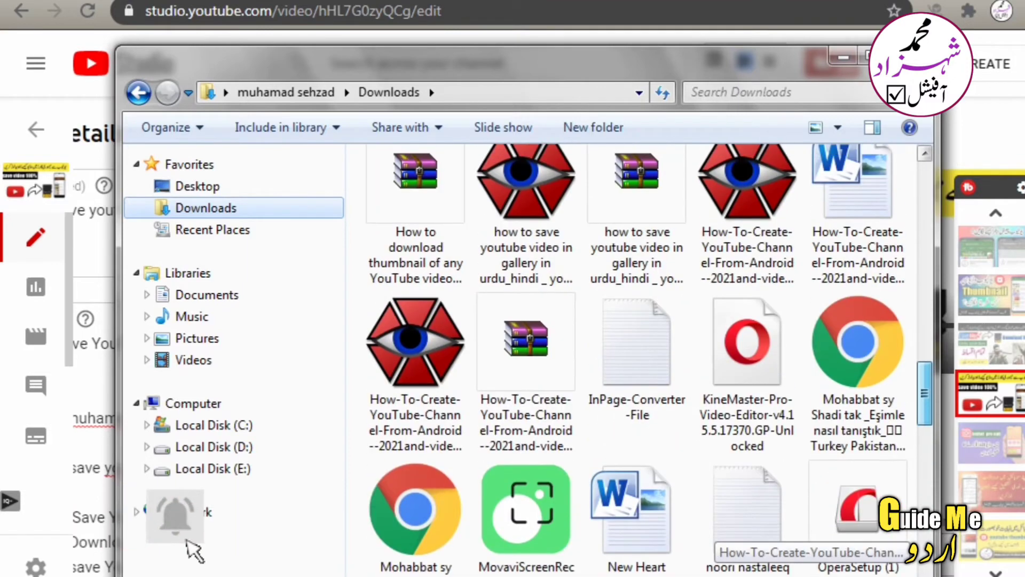
scroll(187, 540, "up", 1)
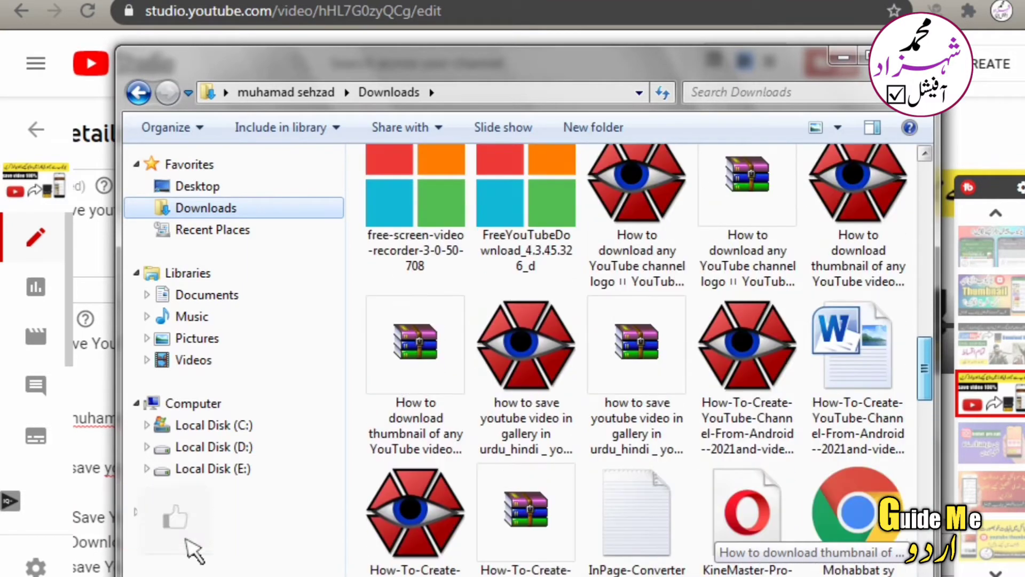
double_click(636, 342)
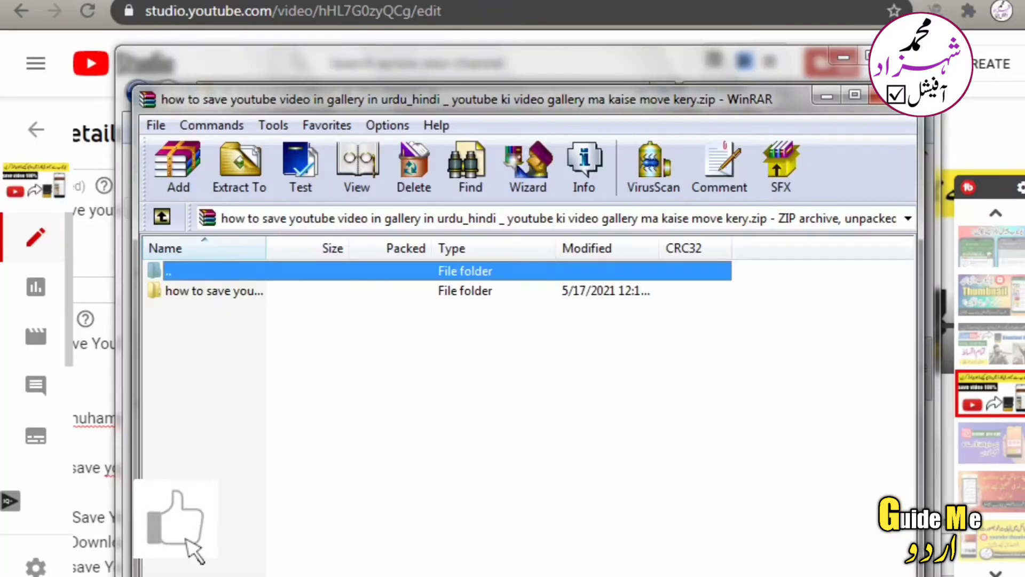
- Browse into the folder inside the exported subtitle archive
double_click(214, 291)
double_click(213, 291)
left_click(213, 291)
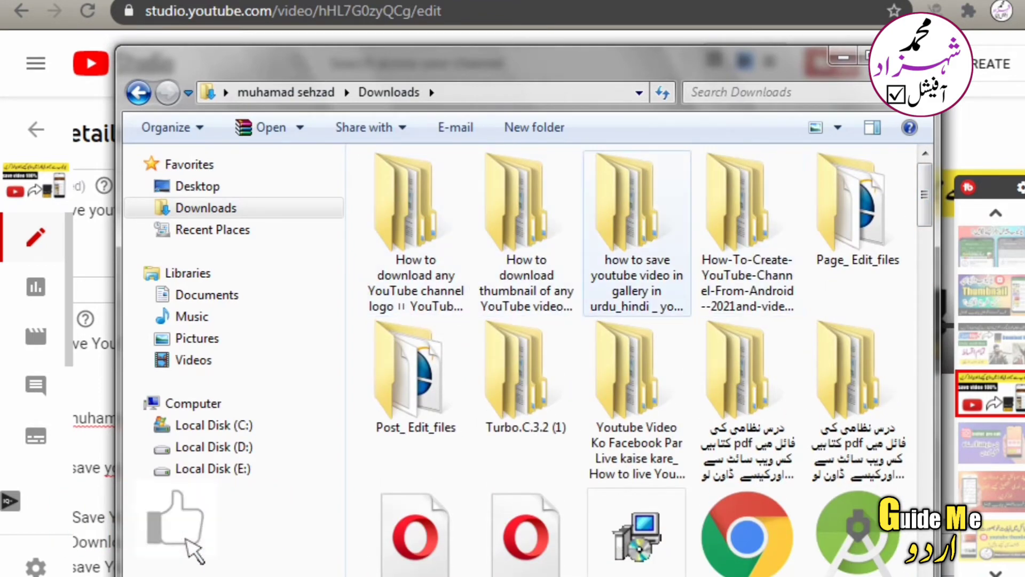
- Open the gallery video's subtitle folder in Downloads and go down through its nested folders
double_click(637, 229)
double_click(481, 188)
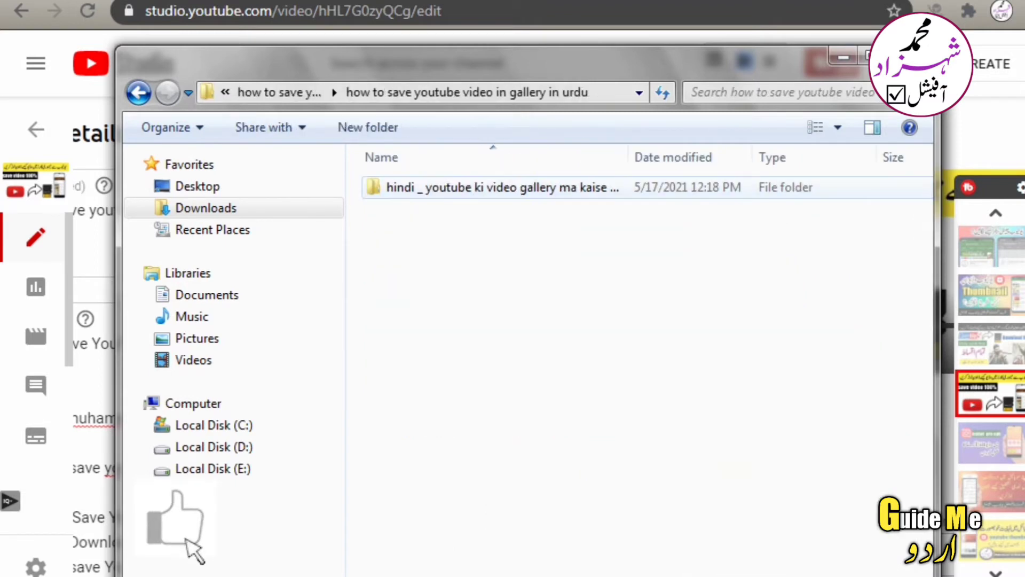
double_click(561, 188)
double_click(560, 188)
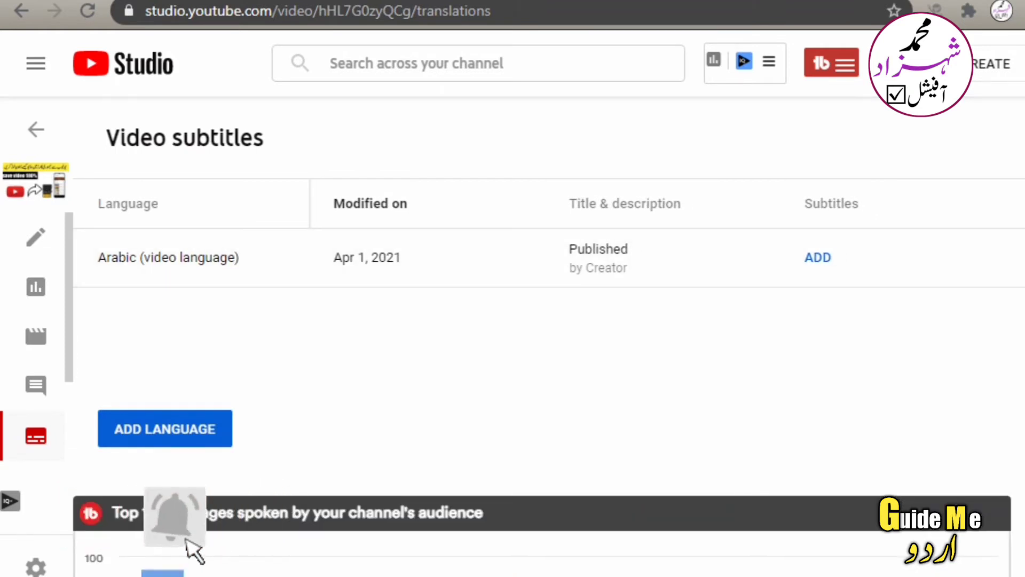
- Add English as a subtitle language for the video in YouTube Studio and start adding its subtitles
left_click(165, 429)
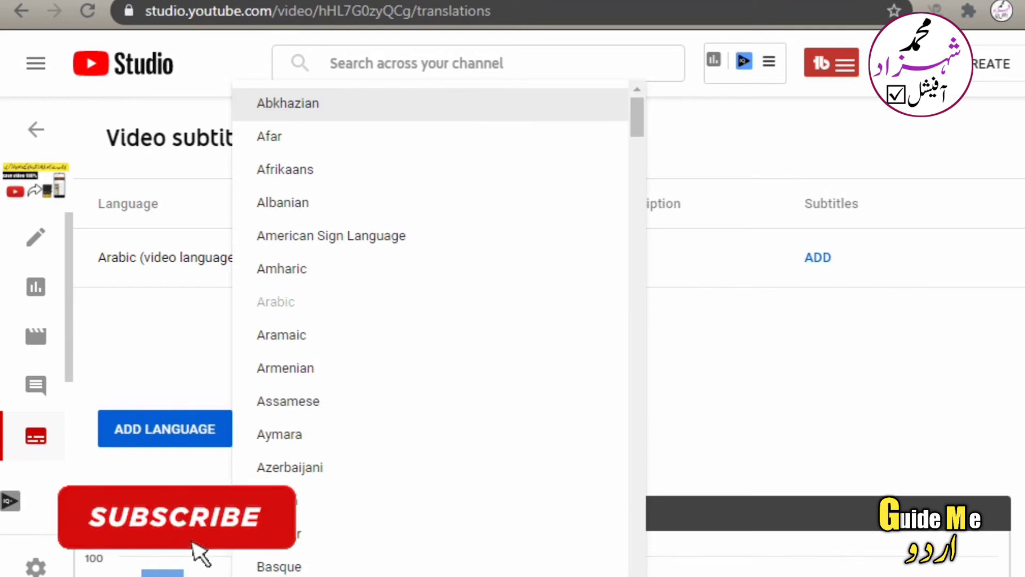
key("g")
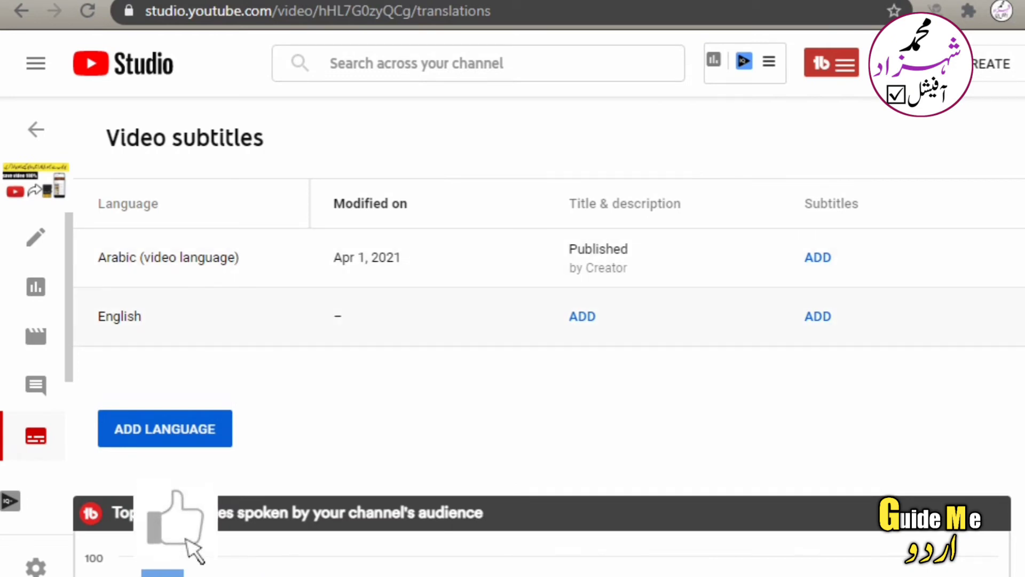
left_click(818, 316)
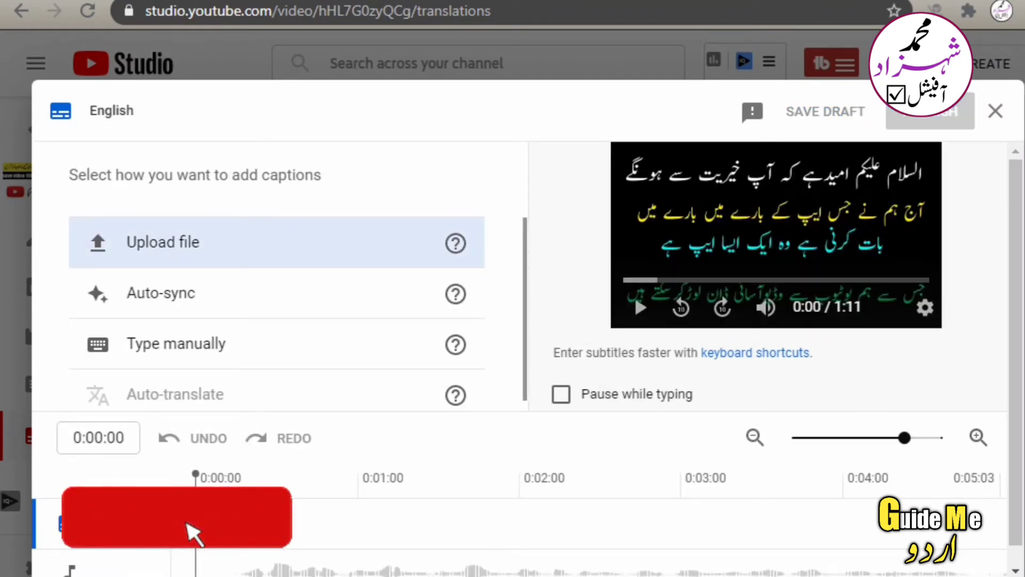
- Upload the first subtitle file, with timing, from the gallery video's nested folders in Downloads as the English captions
left_click(163, 242)
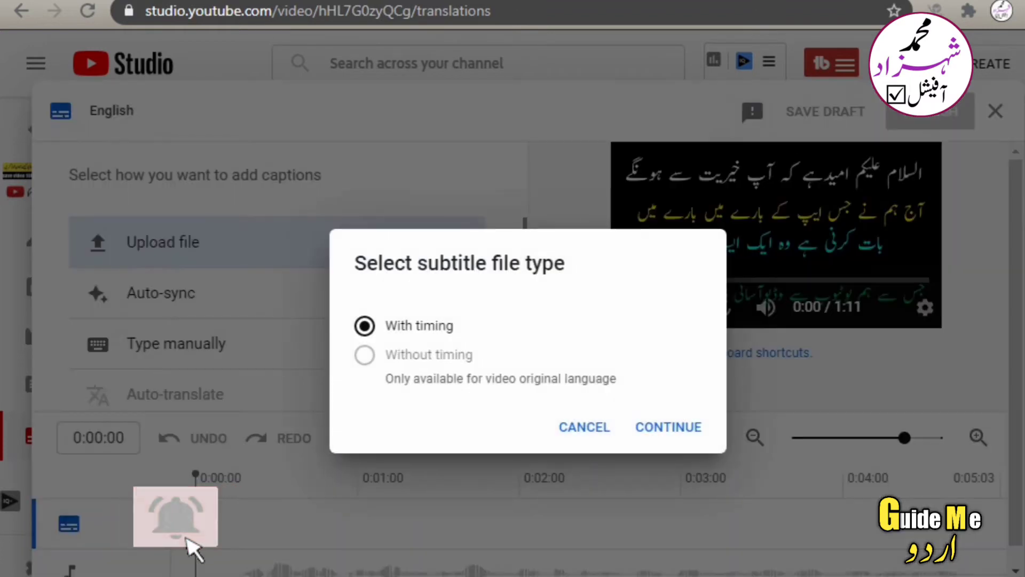
left_click(669, 427)
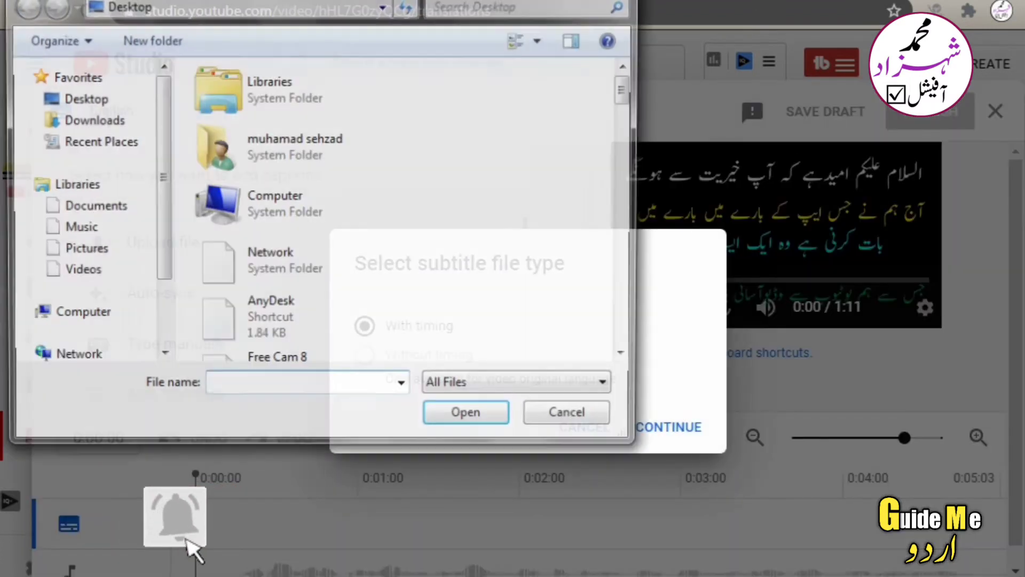
left_click(89, 121)
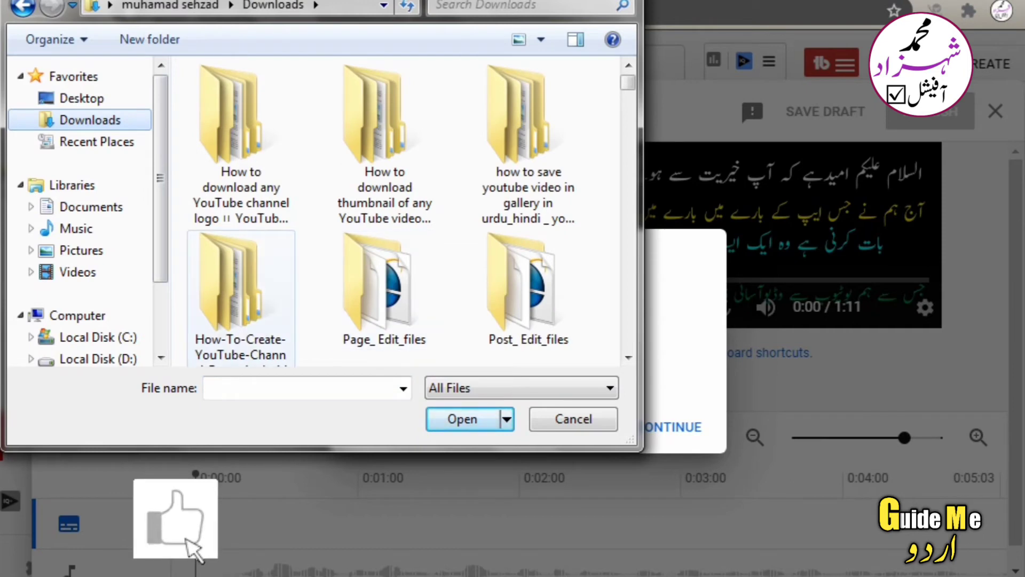
left_click(529, 145)
double_click(526, 107)
double_click(513, 100)
double_click(513, 100)
double_click(513, 99)
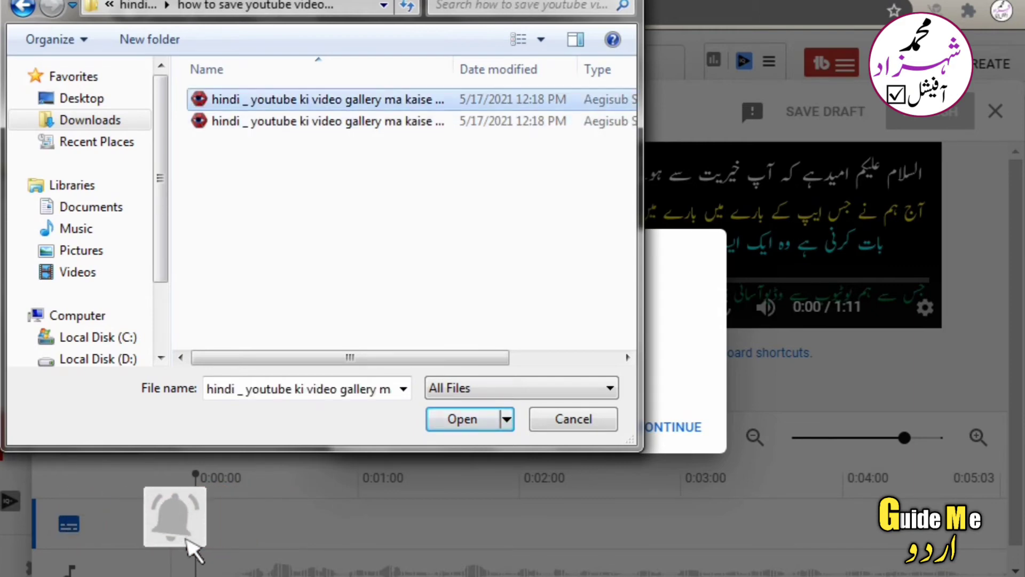
double_click(328, 99)
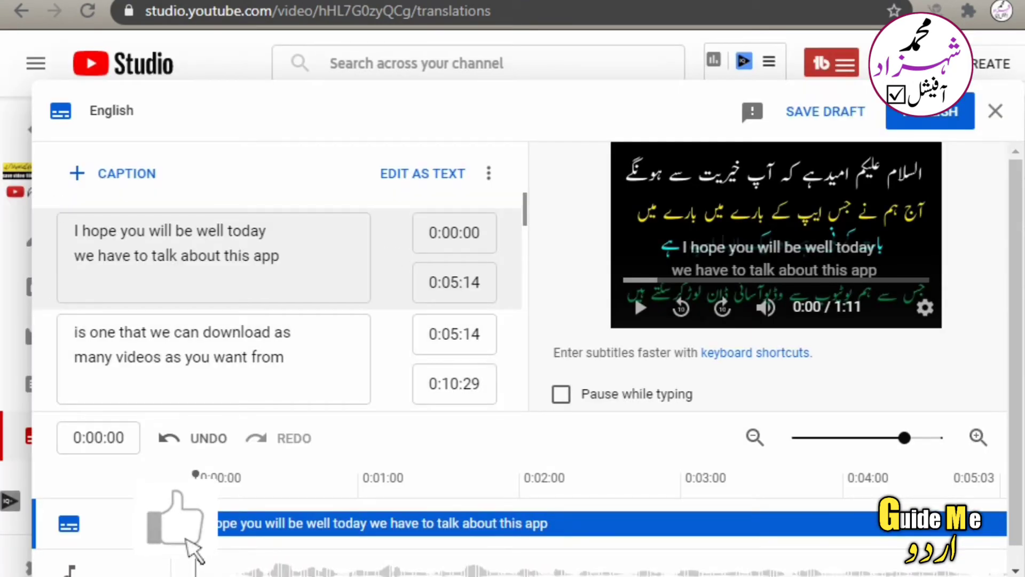
- Play the video preview with the English captions and skip ahead to two further points to check them
left_click(640, 307)
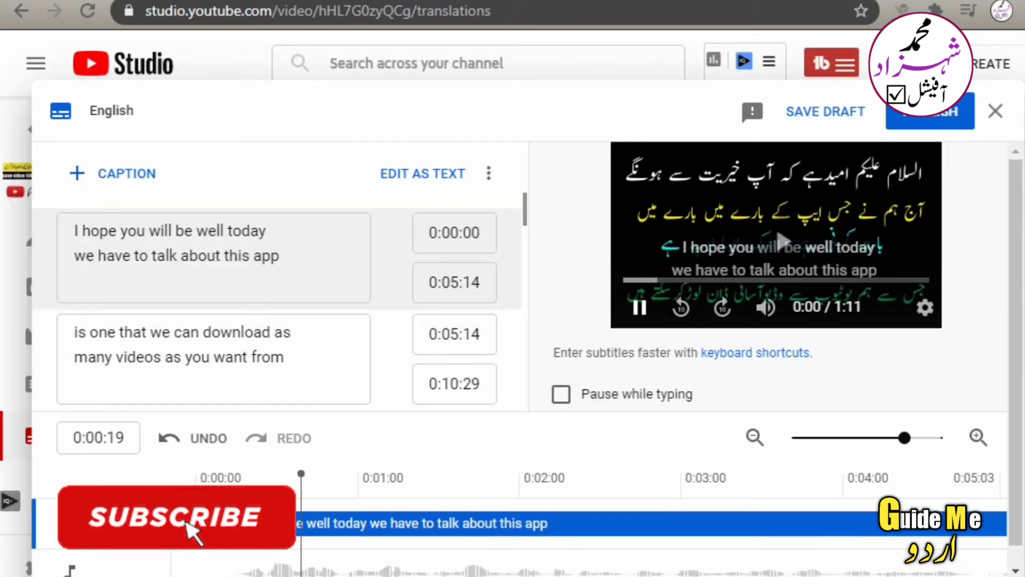
left_click(640, 307)
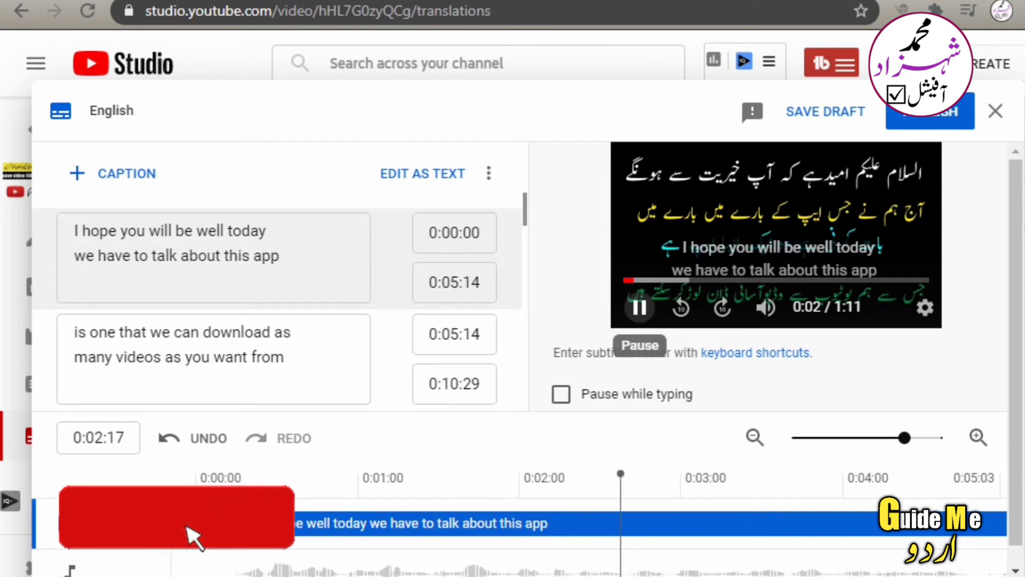
left_click(720, 279)
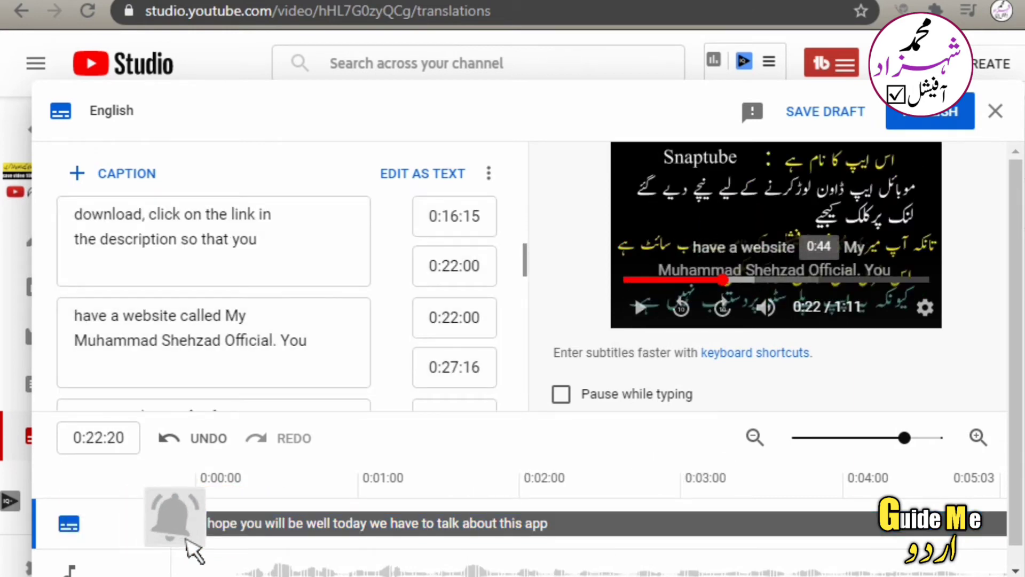
left_click(820, 280)
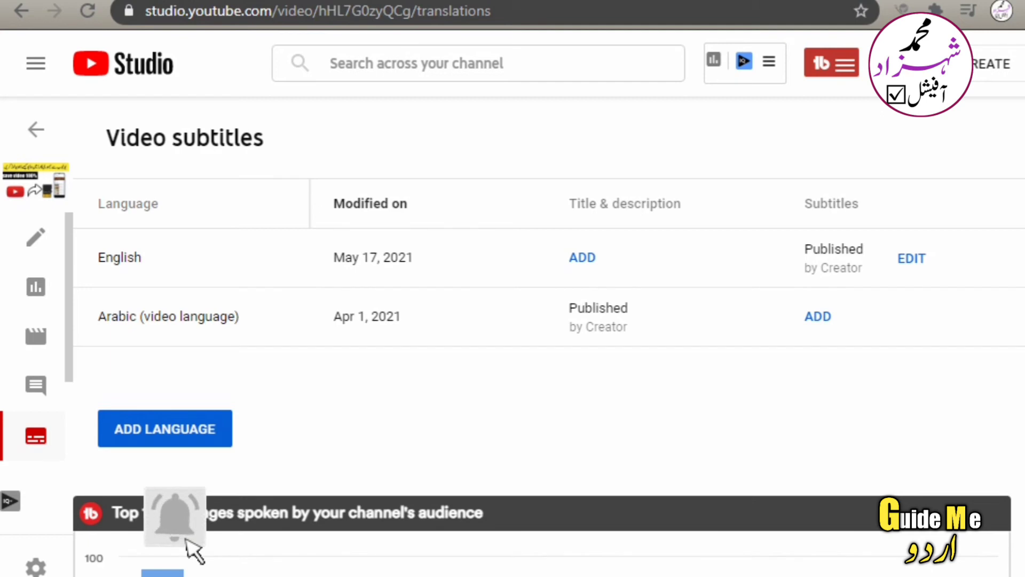
- Add Urdu as another subtitle language for the video
left_click(165, 429)
left_click(165, 429)
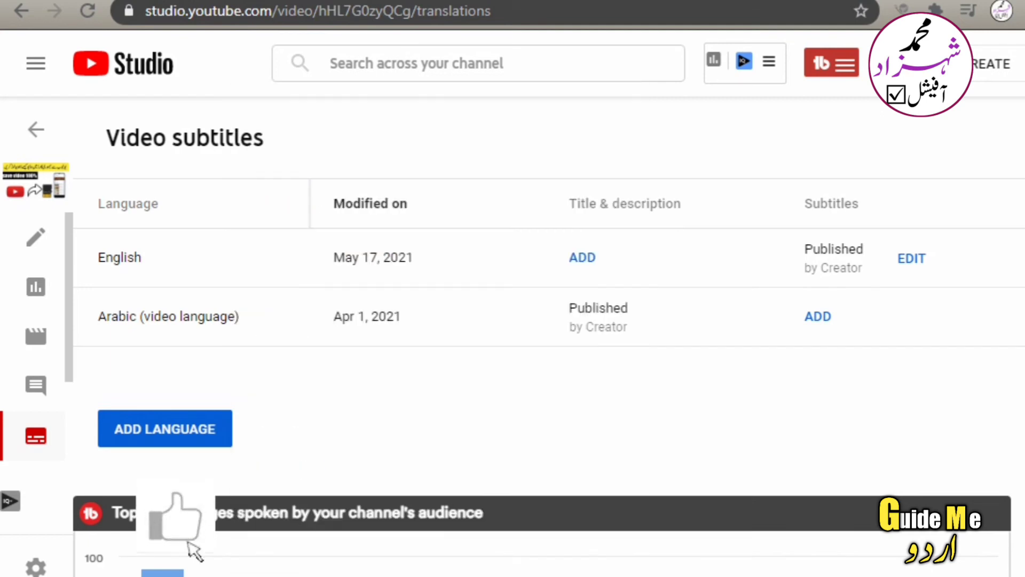
left_click(213, 419)
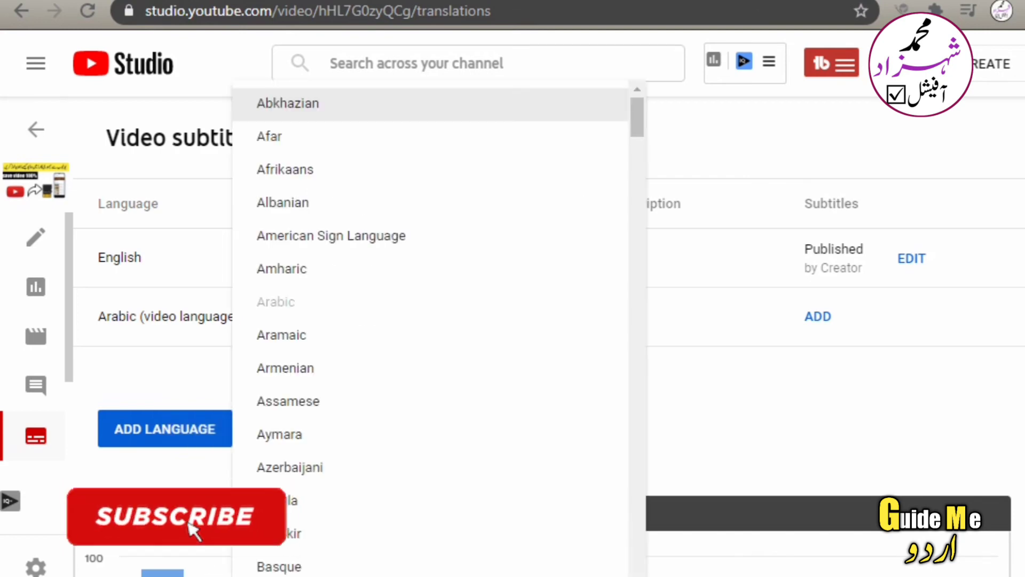
key("u")
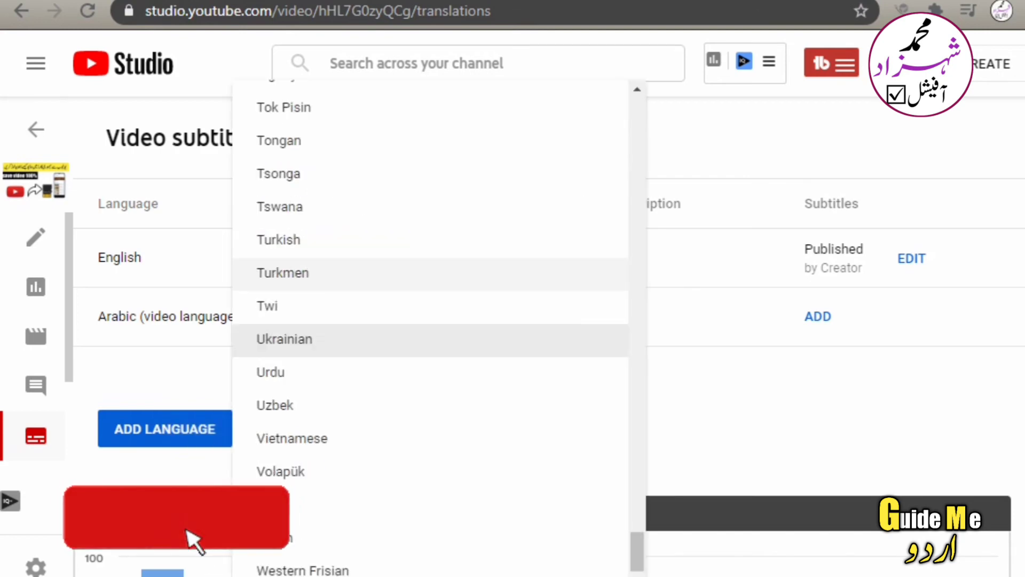
left_click(271, 372)
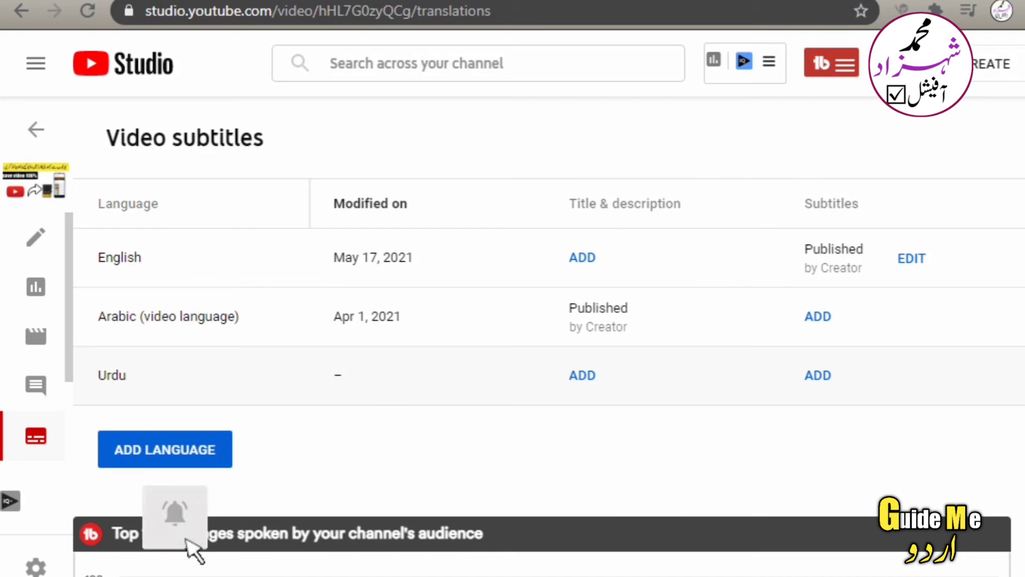
- Upload the second subtitle file from the same folder as the Urdu captions and check them in the video preview
left_click(818, 376)
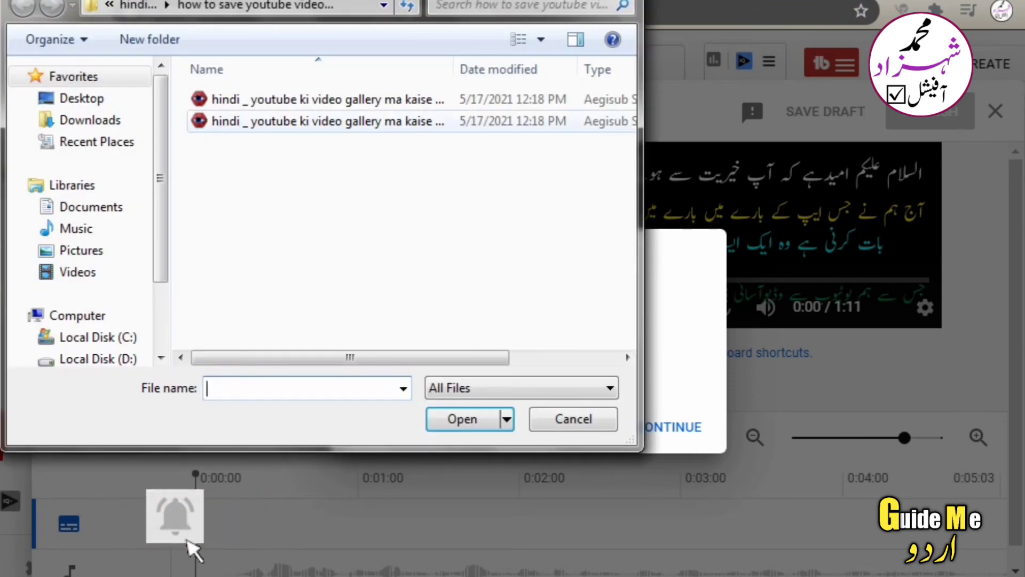
double_click(371, 122)
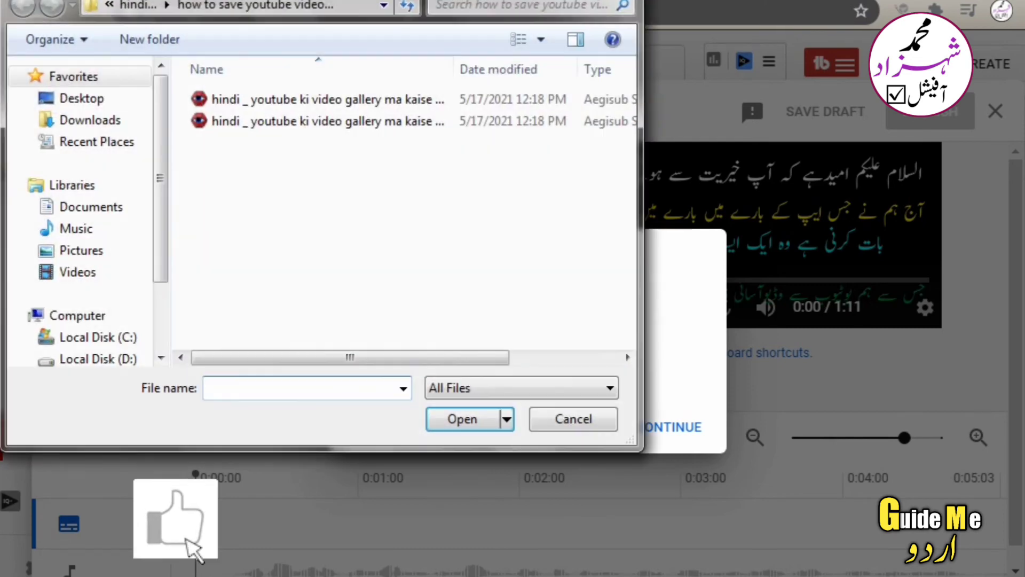
double_click(328, 122)
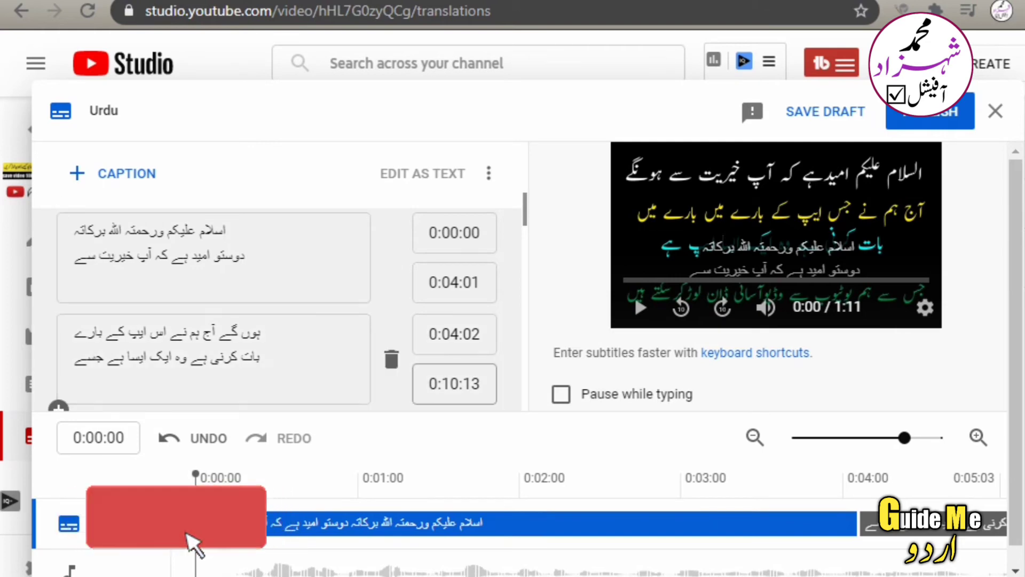
left_click(640, 307)
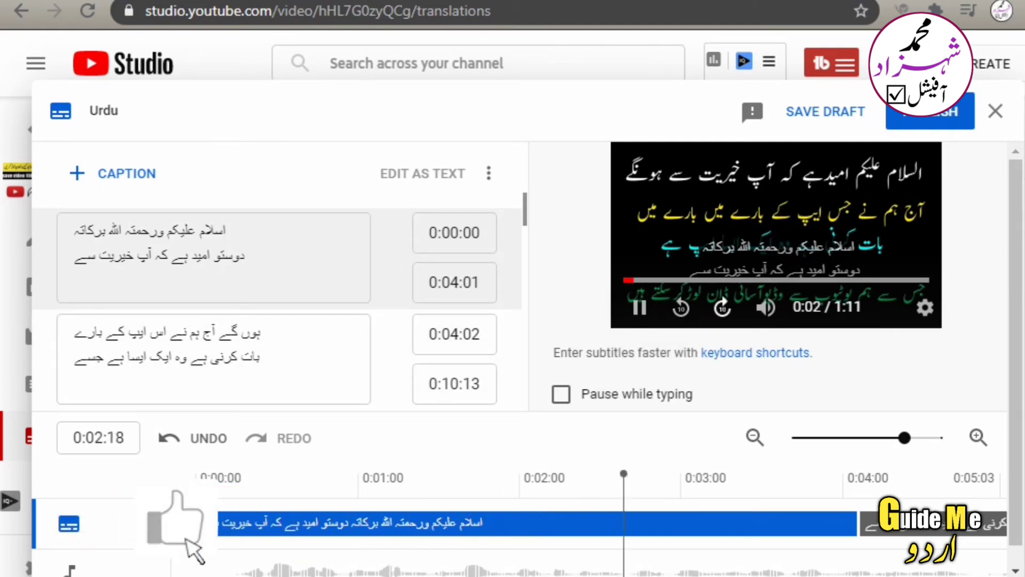
left_click(724, 279)
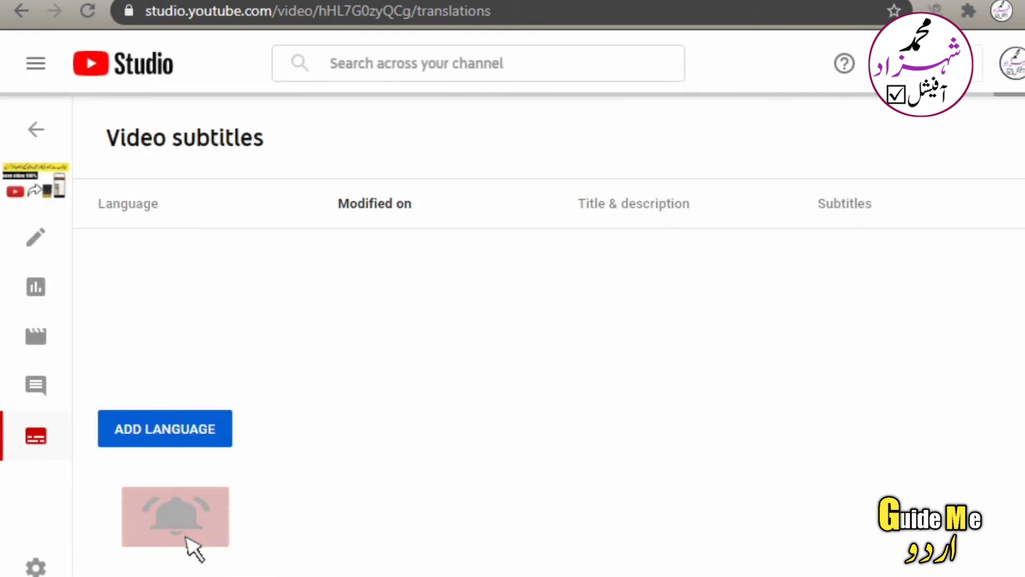
- Open the video's watch page on YouTube and switch its subtitles to Urdu
left_click(35, 181)
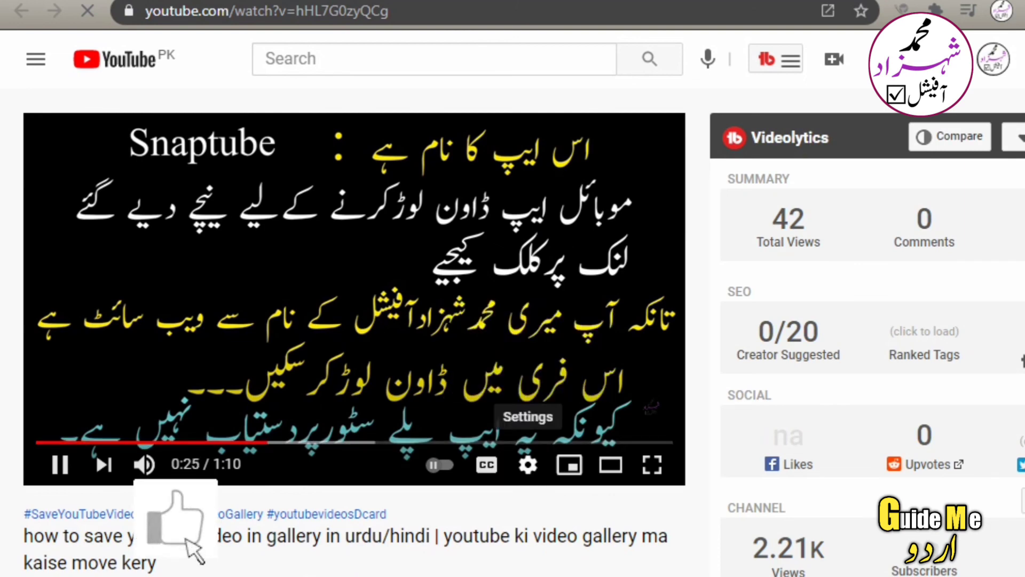
left_click(528, 464)
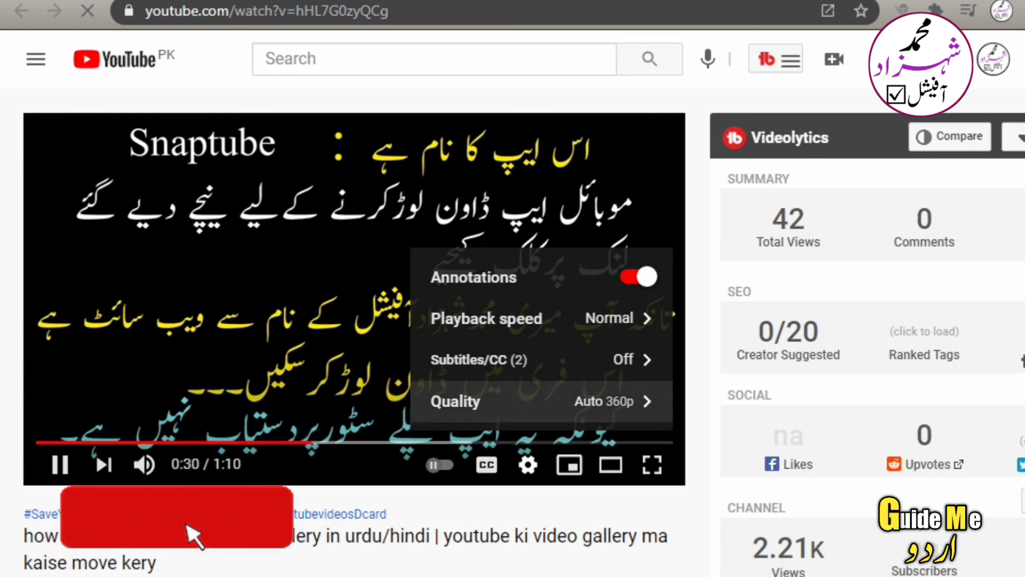
left_click(541, 360)
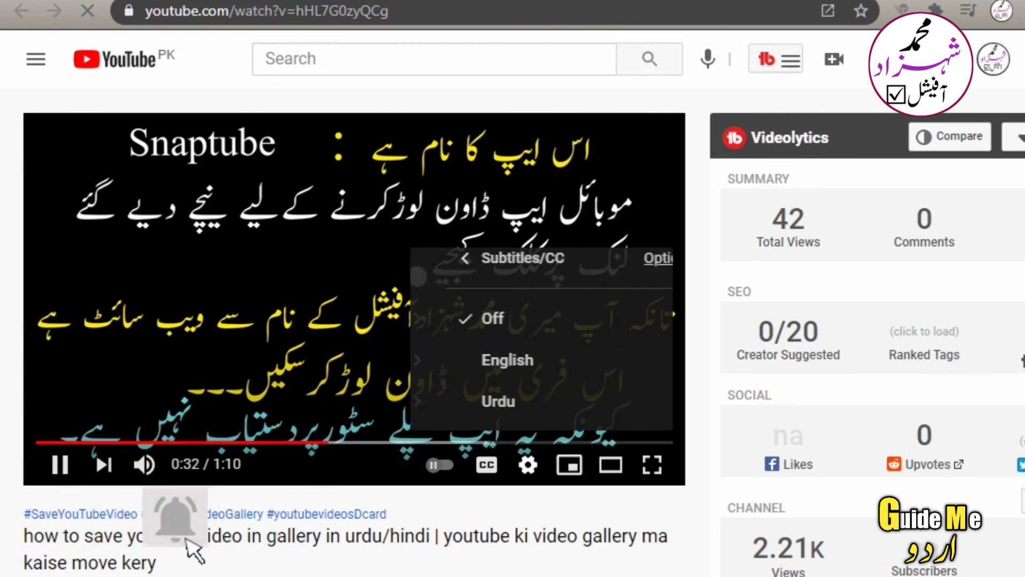
left_click(480, 401)
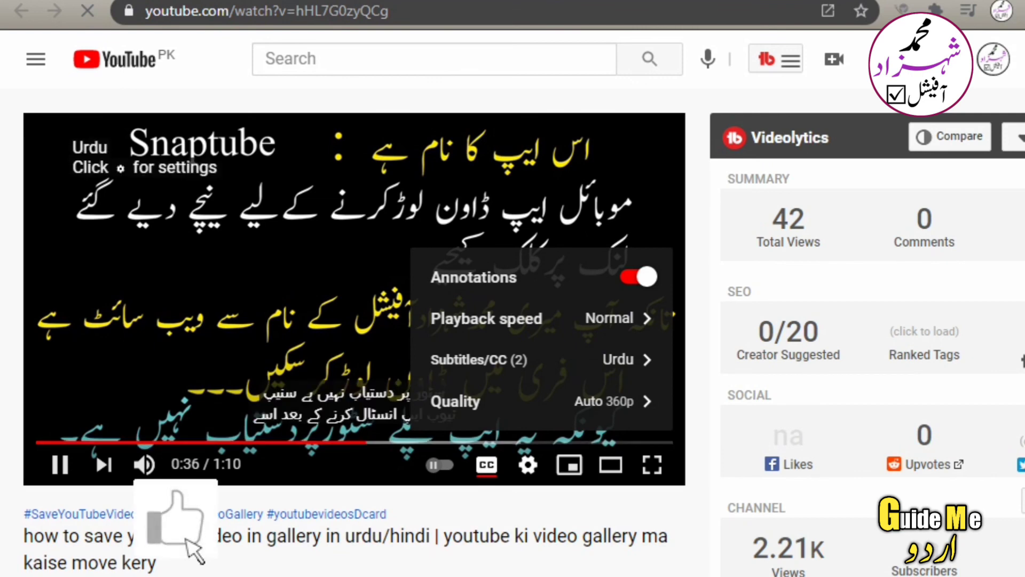
left_click(528, 464)
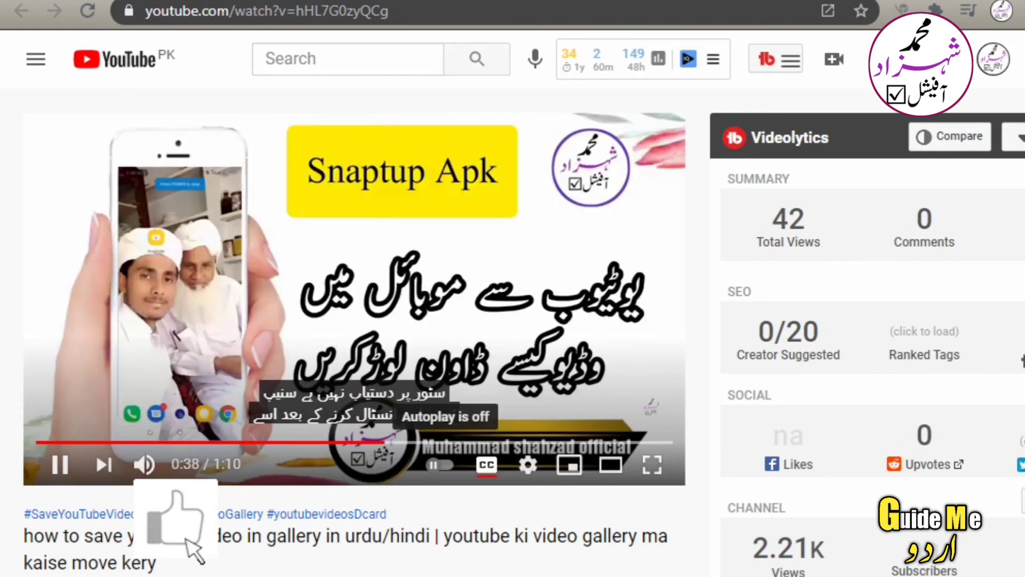